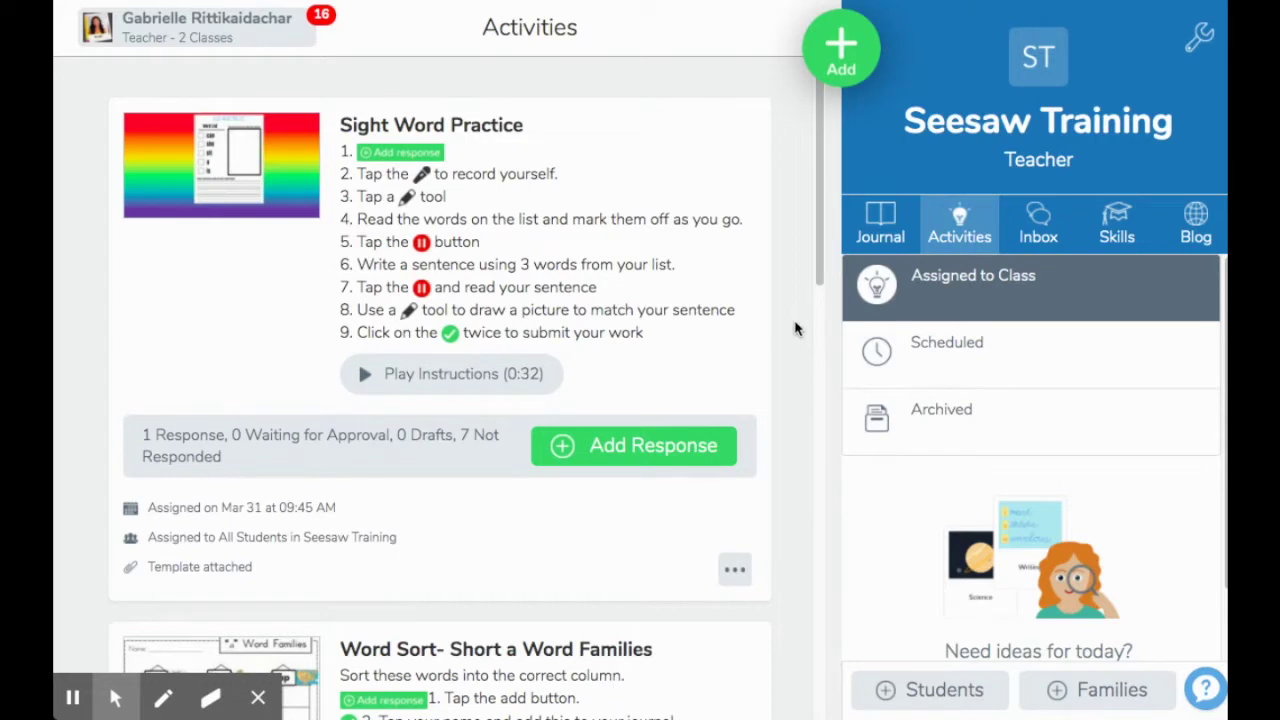
Review the class's assigned activities and the ones scheduled for later
left_click(966, 224)
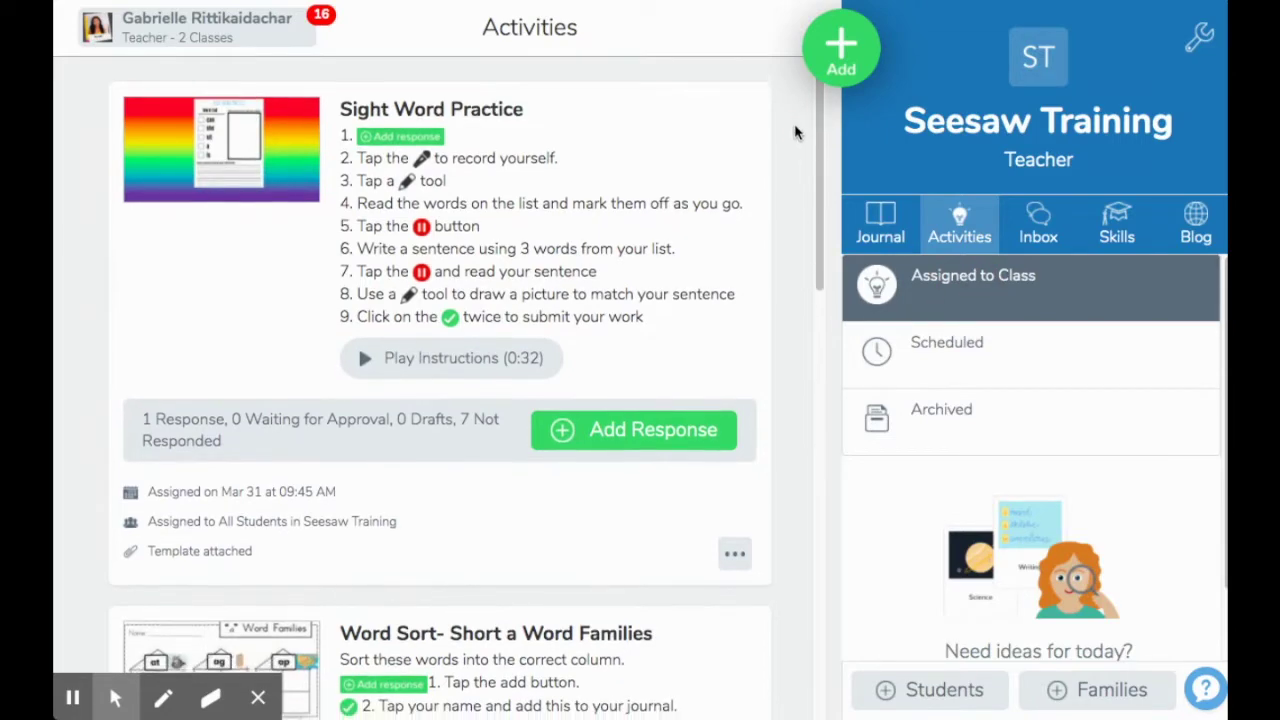
scroll(784, 178, "down", 2)
scroll(786, 180, "down", 10)
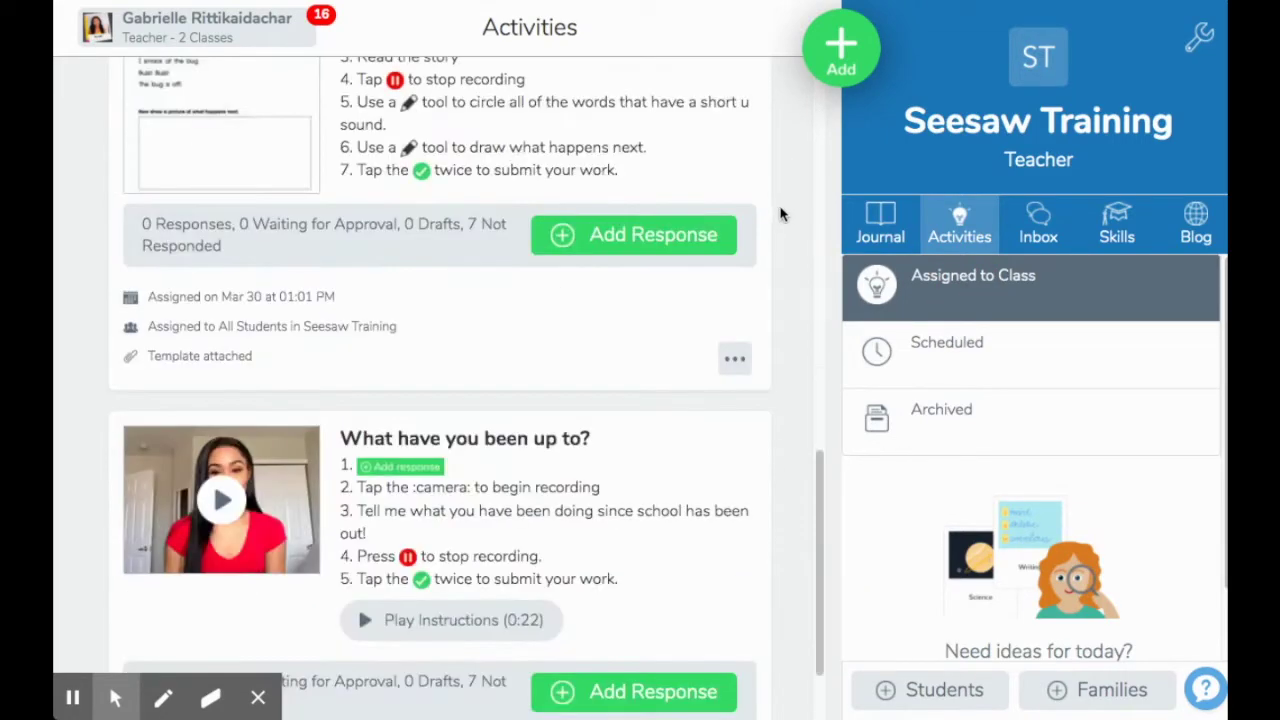
scroll(784, 207, "up", 3)
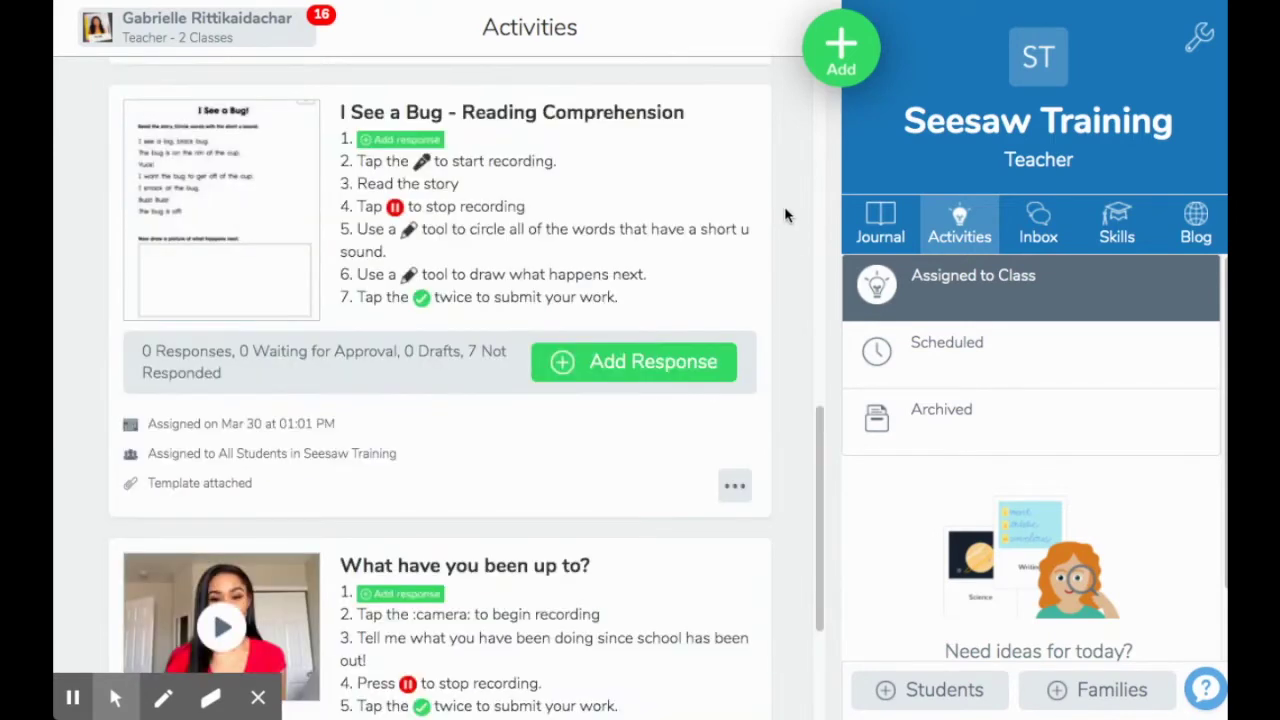
scroll(786, 208, "up", 12)
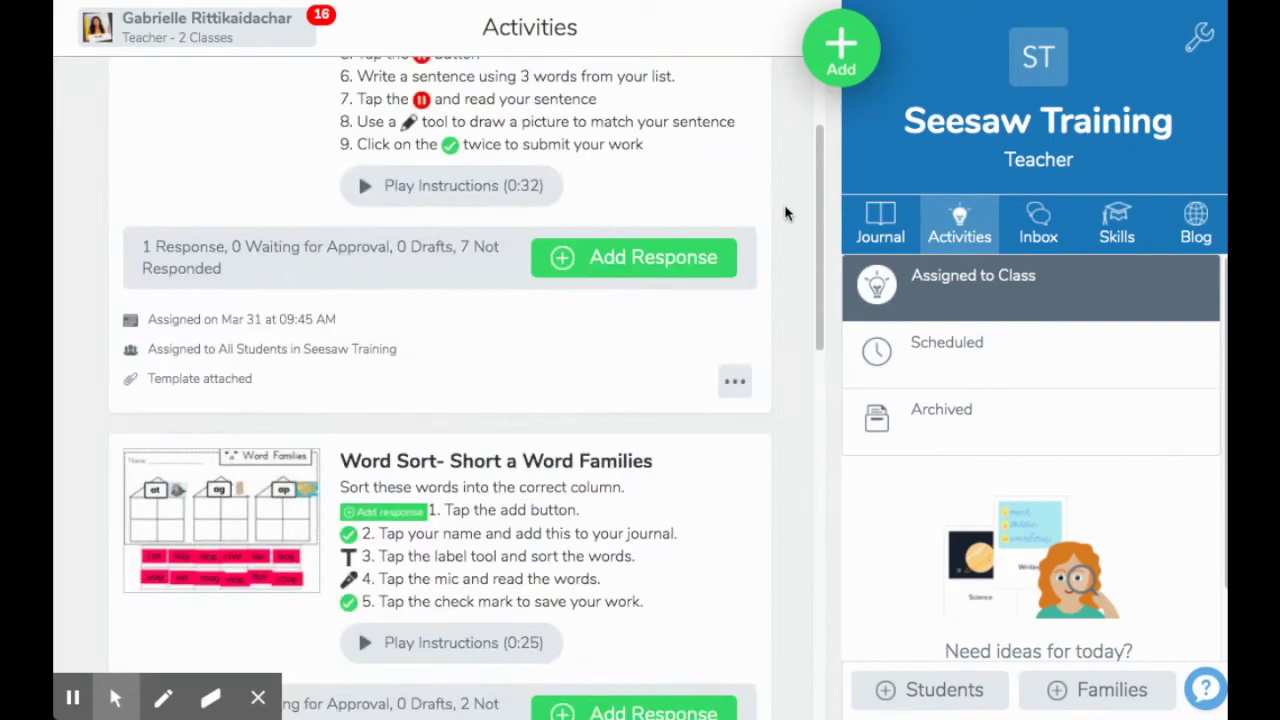
left_click(990, 368)
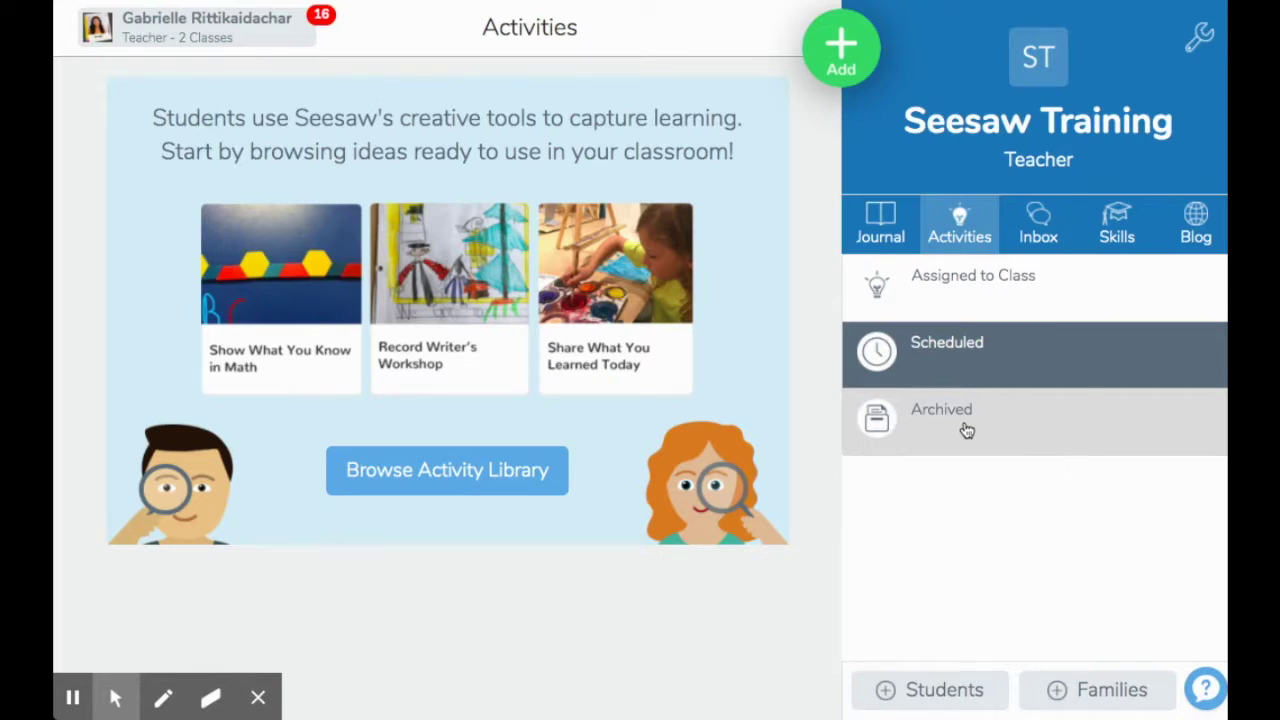
left_click(957, 222)
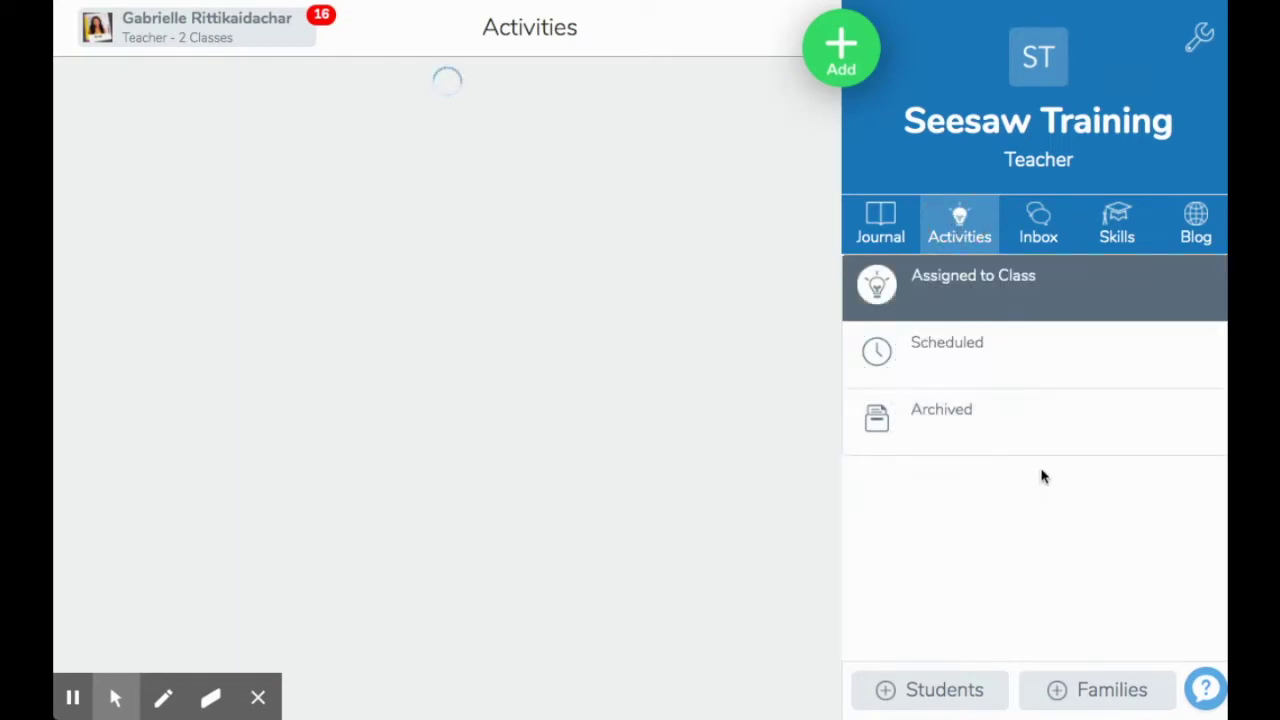
scroll(1037, 486, "down", 2)
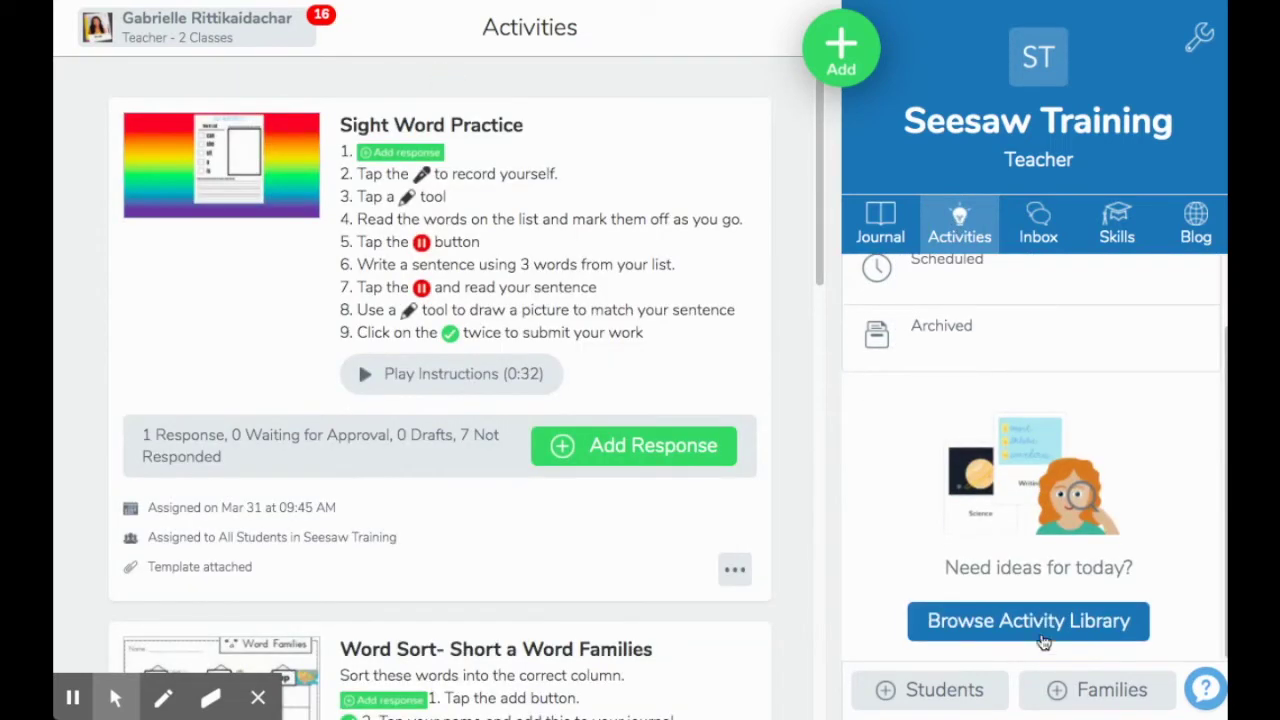
Filter the Activity Library to Kindergarten grade and Math subject
left_click(1043, 624)
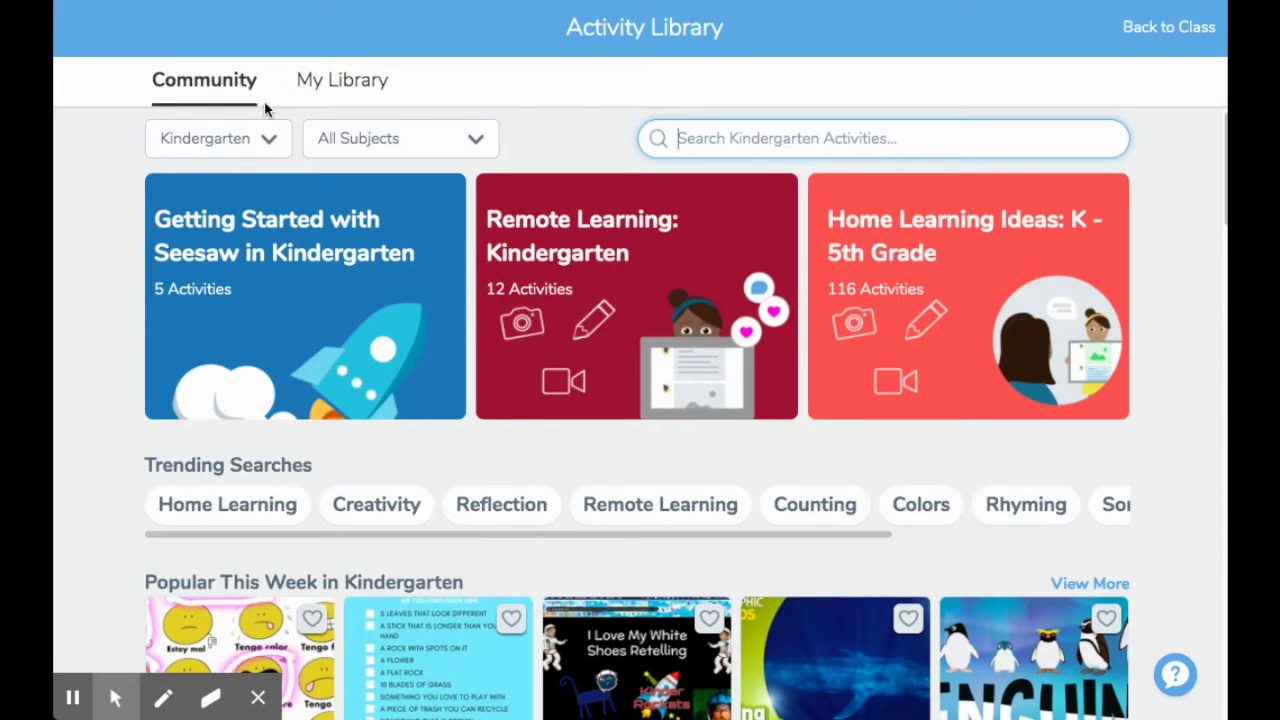
left_click(270, 145)
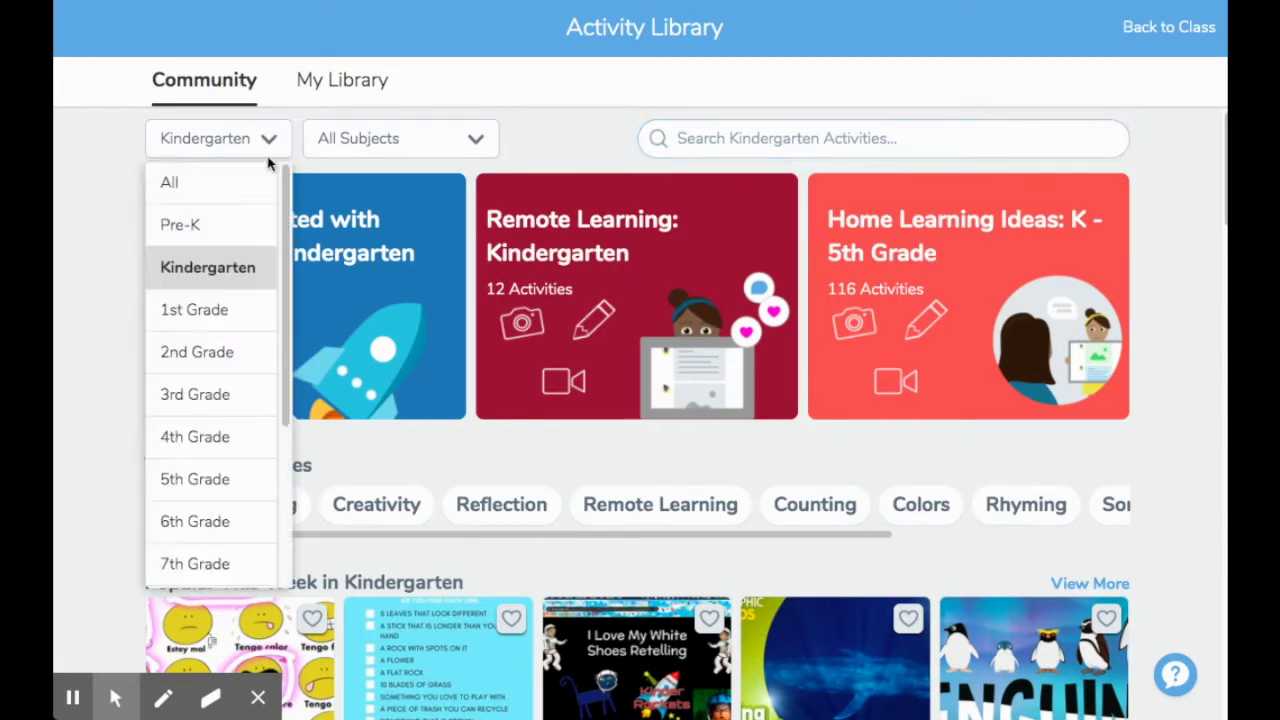
left_click(376, 135)
left_click(376, 135)
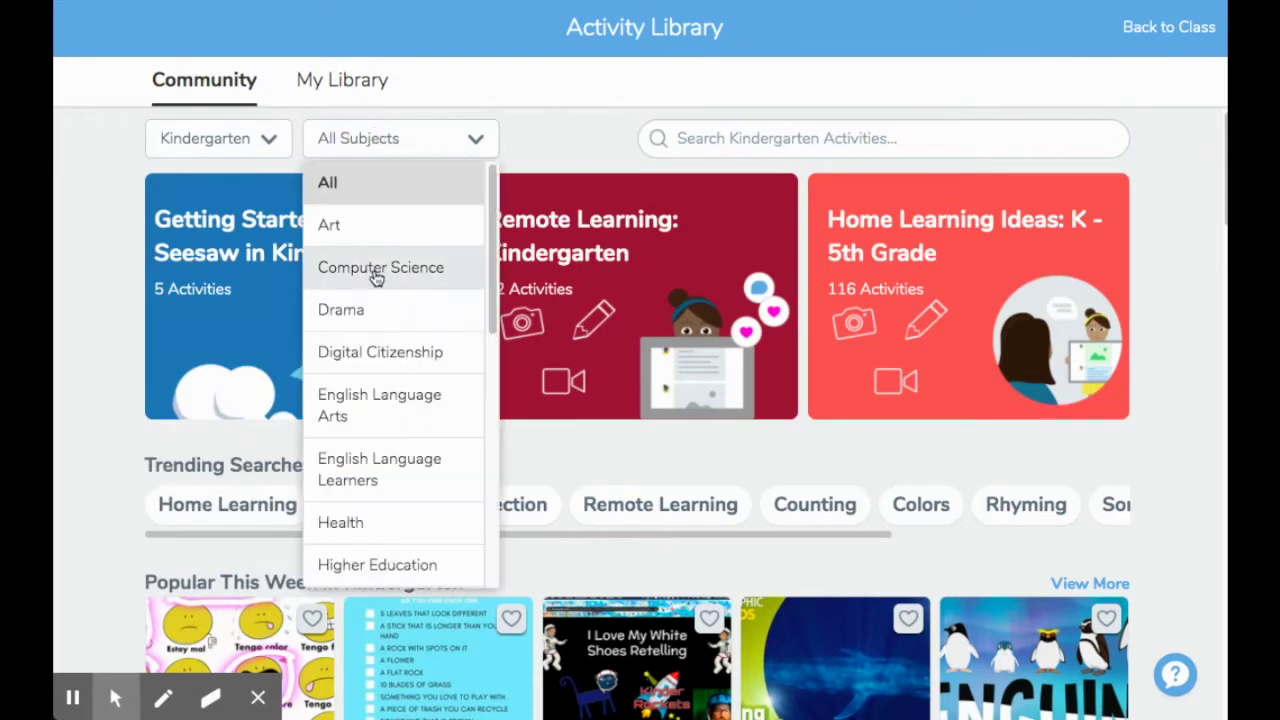
scroll(386, 387, "down", 1)
scroll(386, 387, "down", 3)
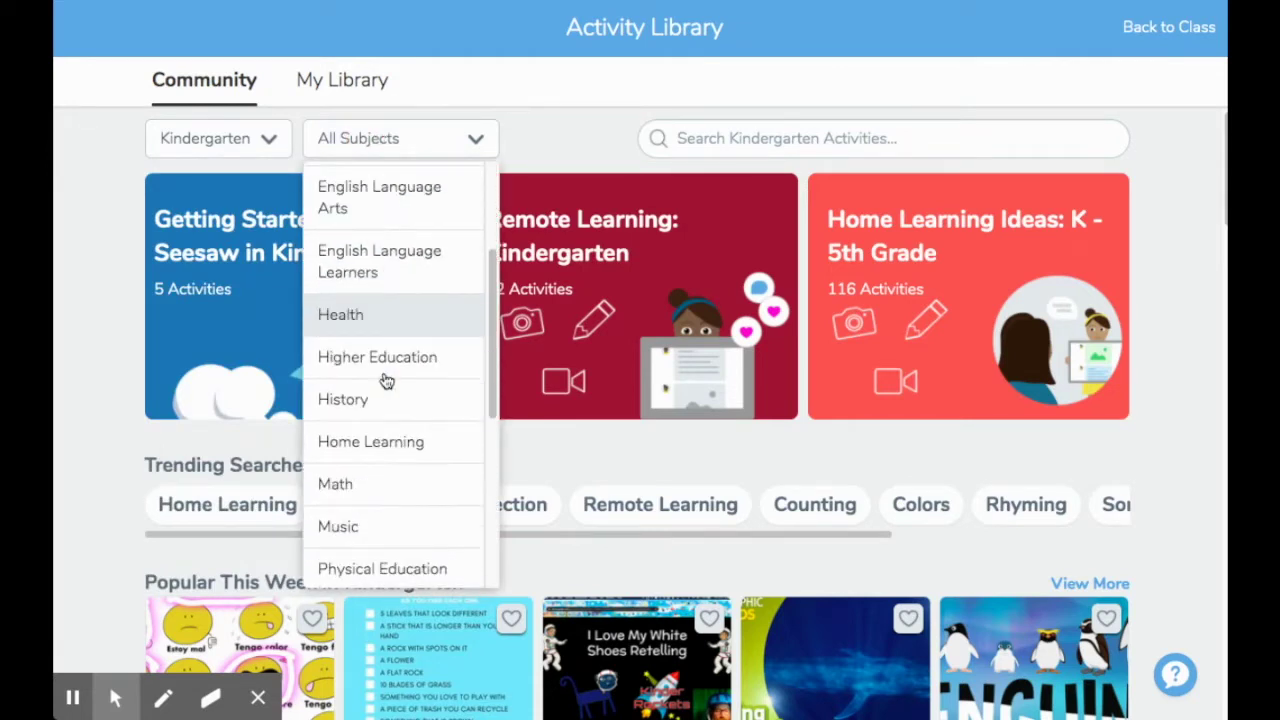
left_click(385, 305)
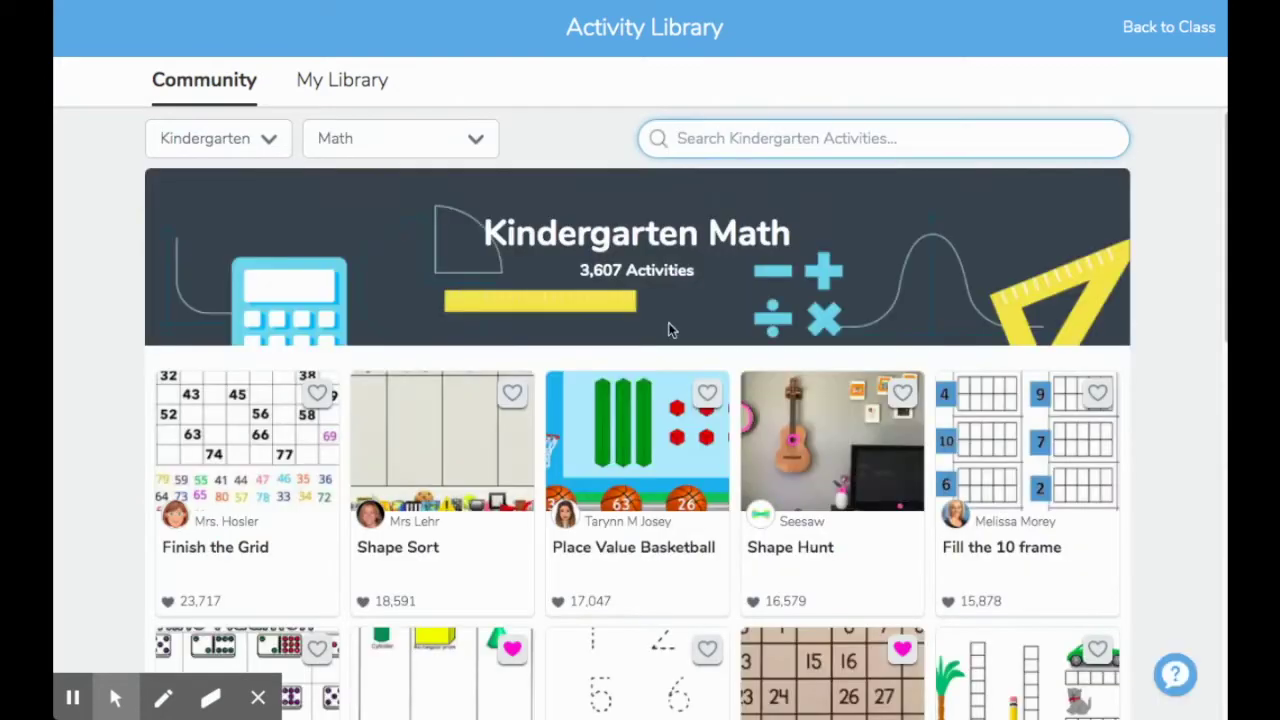
Find Domino Addition in the Kindergarten Math results and heart it into My Library
scroll(670, 340, "down", 1)
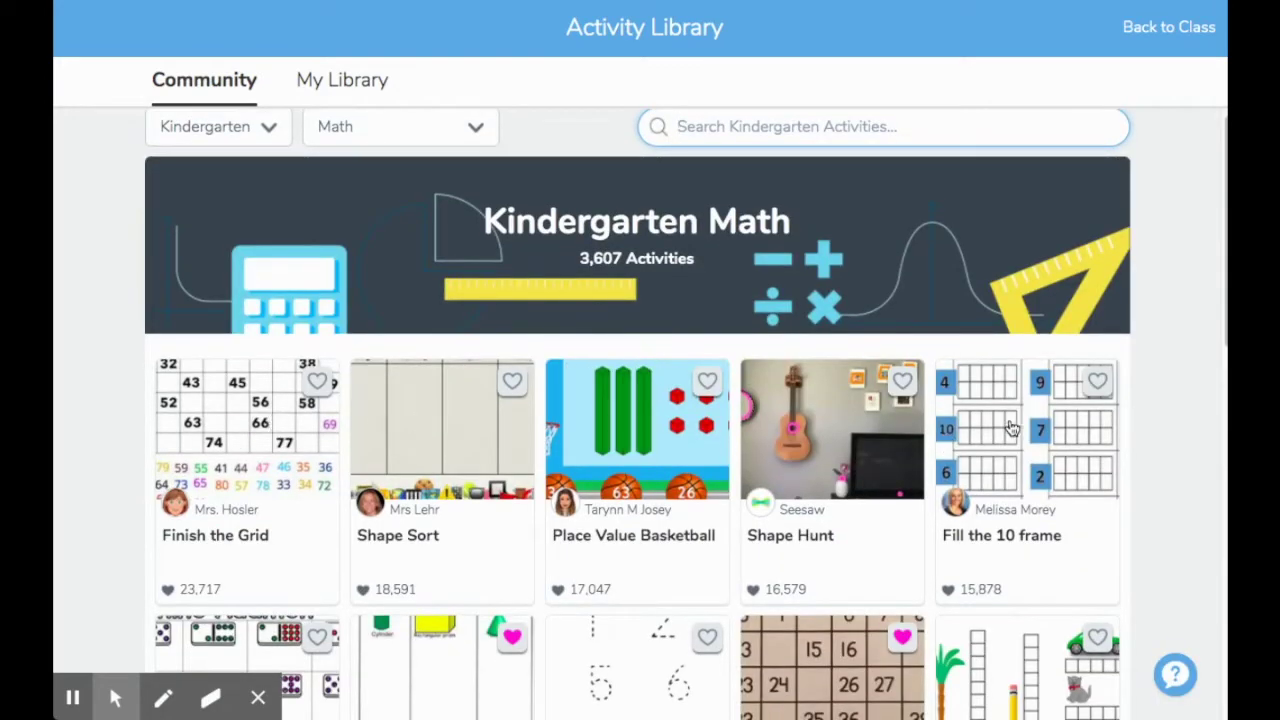
scroll(915, 463, "down", 1)
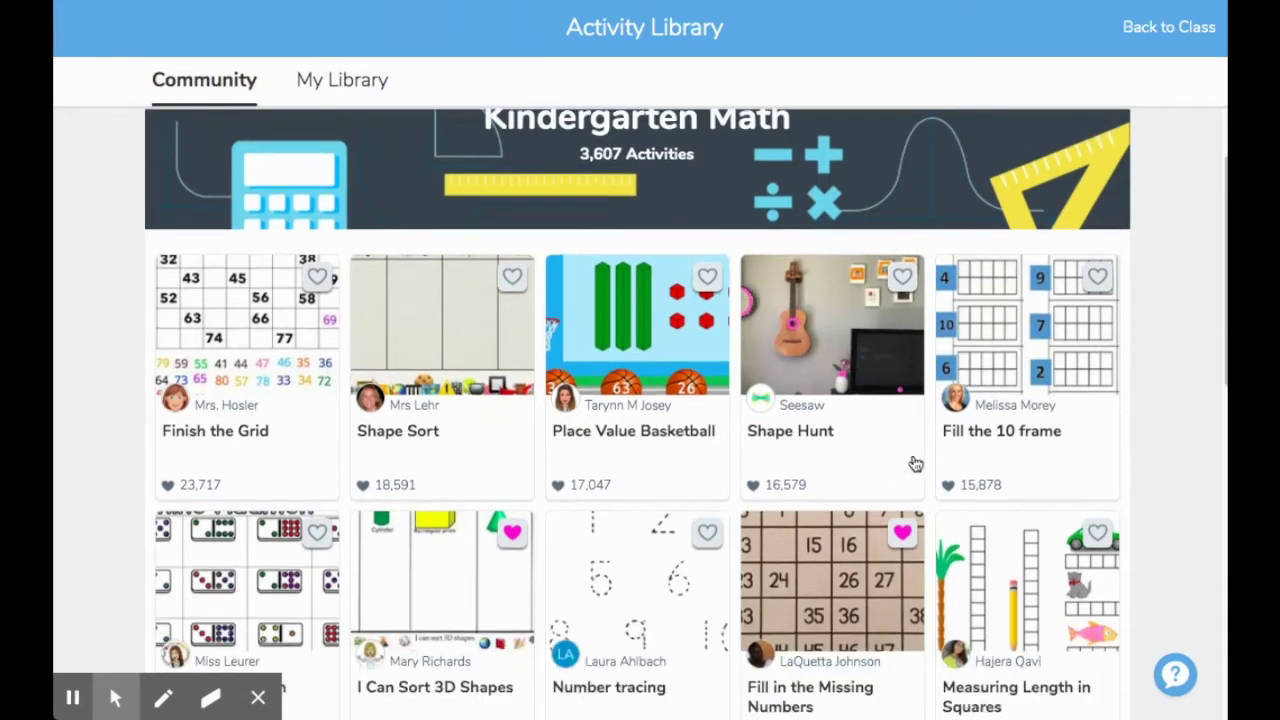
scroll(915, 463, "down", 1)
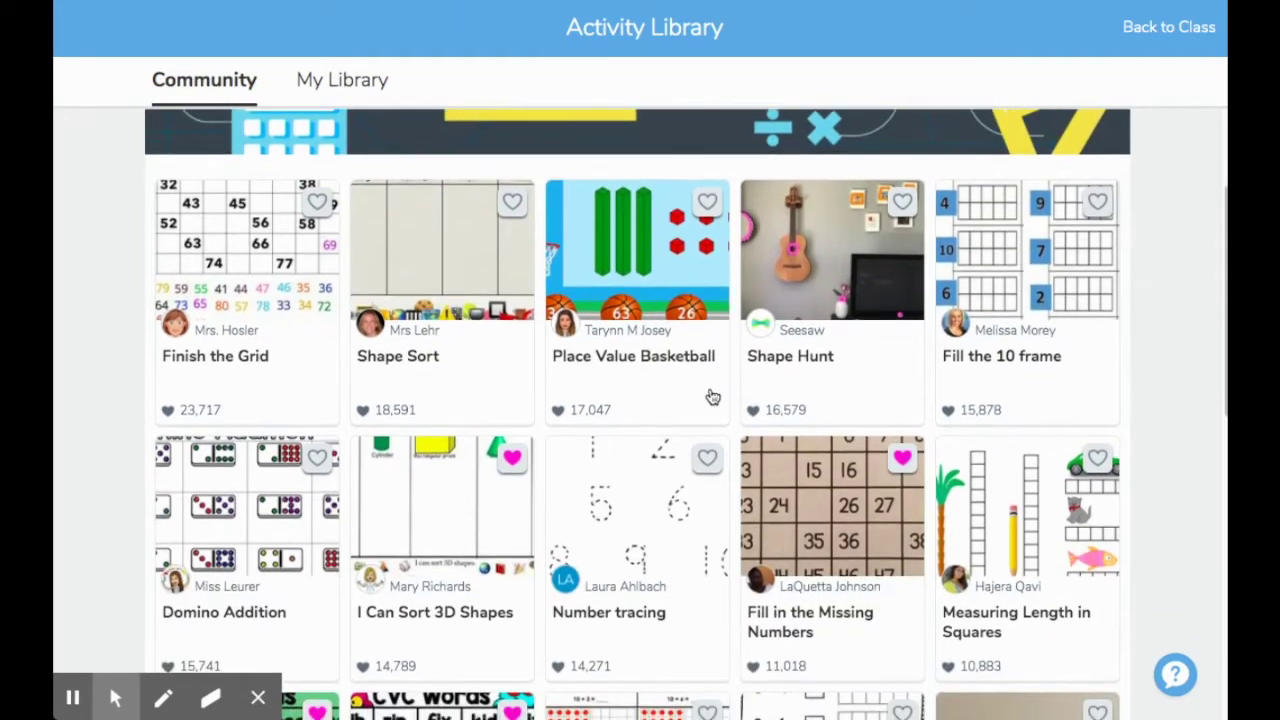
scroll(712, 397, "down", 8)
scroll(721, 394, "up", 5)
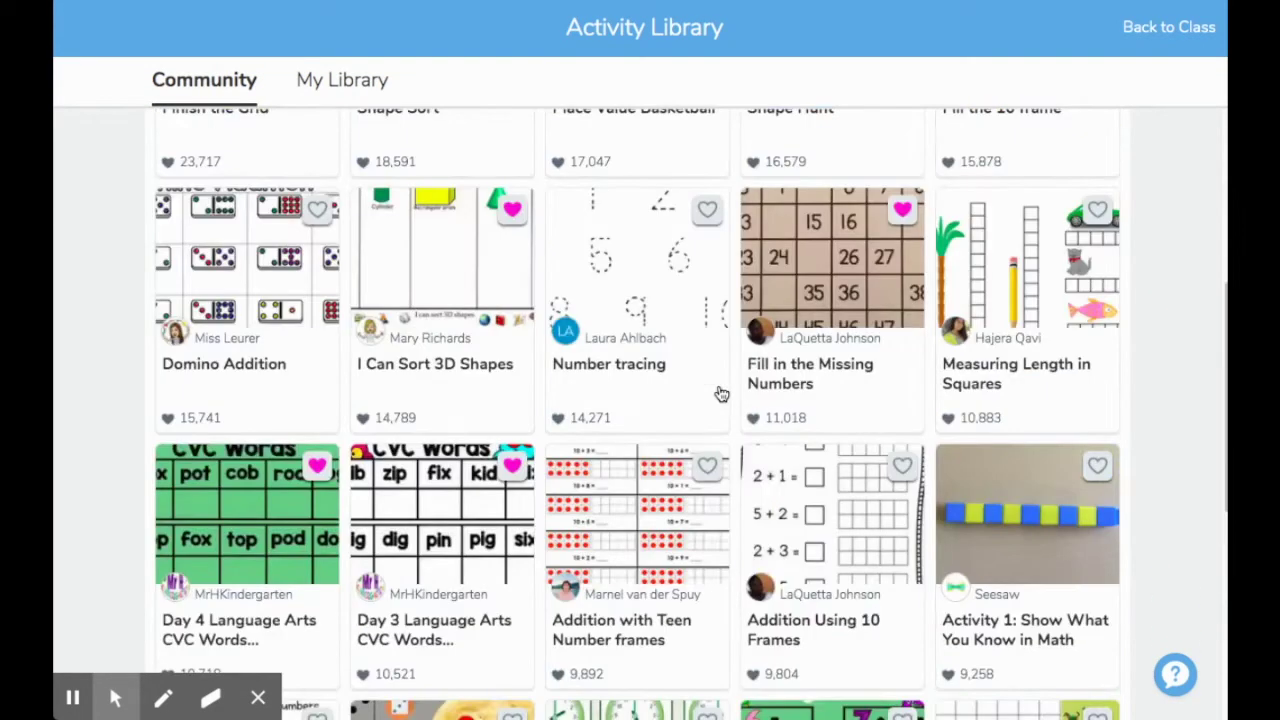
scroll(723, 392, "up", 1)
scroll(740, 390, "up", 1)
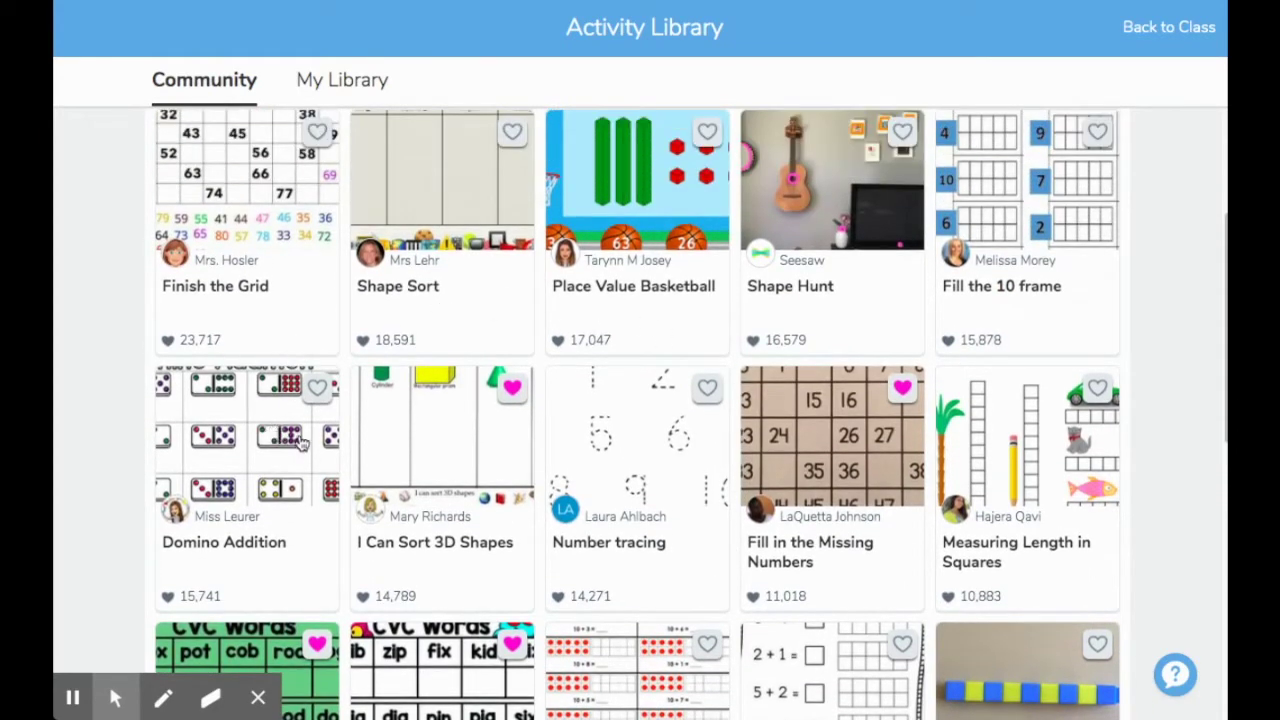
left_click(319, 391)
left_click(322, 396)
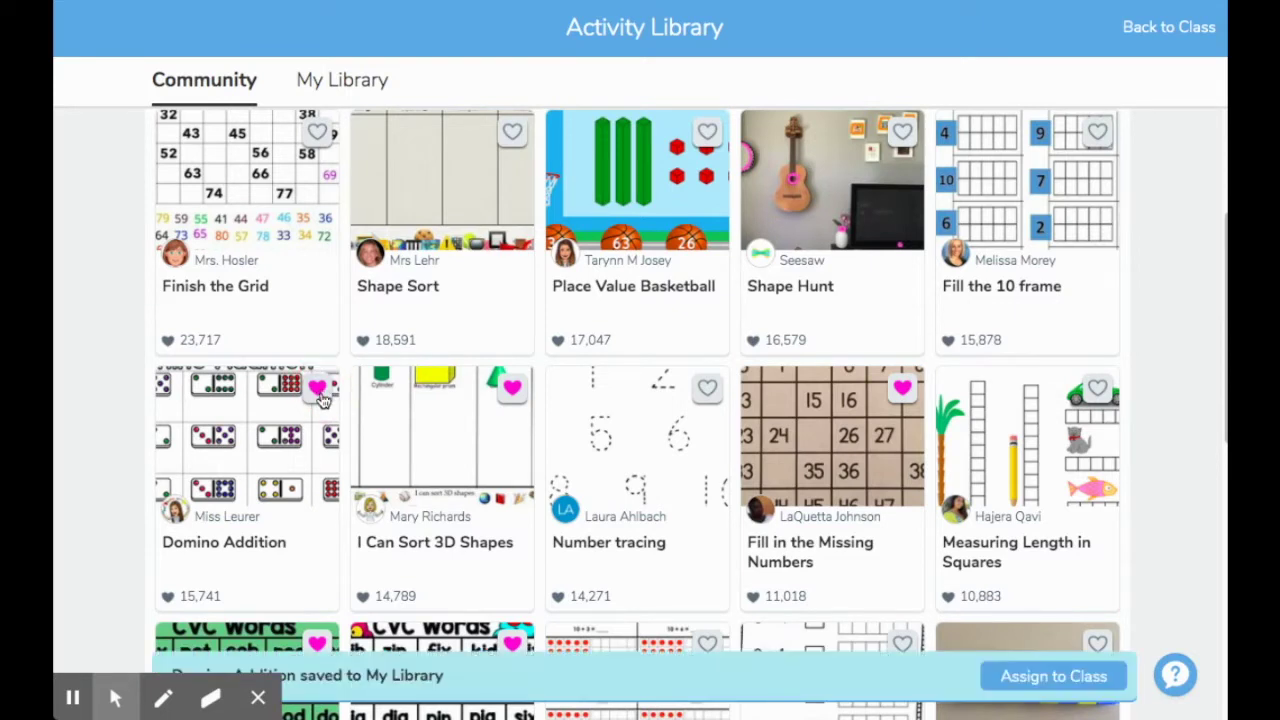
Start assigning Domino Addition and tick Seesaw Training as the receiving class
left_click(247, 421)
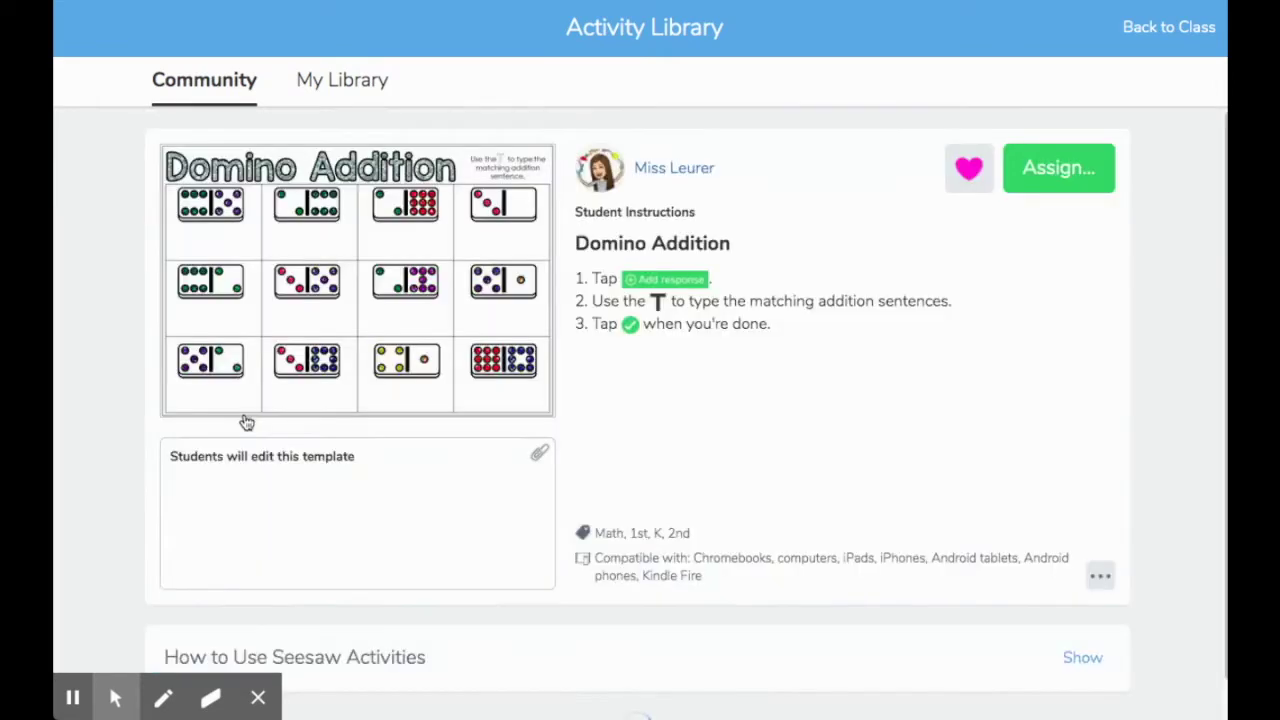
left_click(1053, 170)
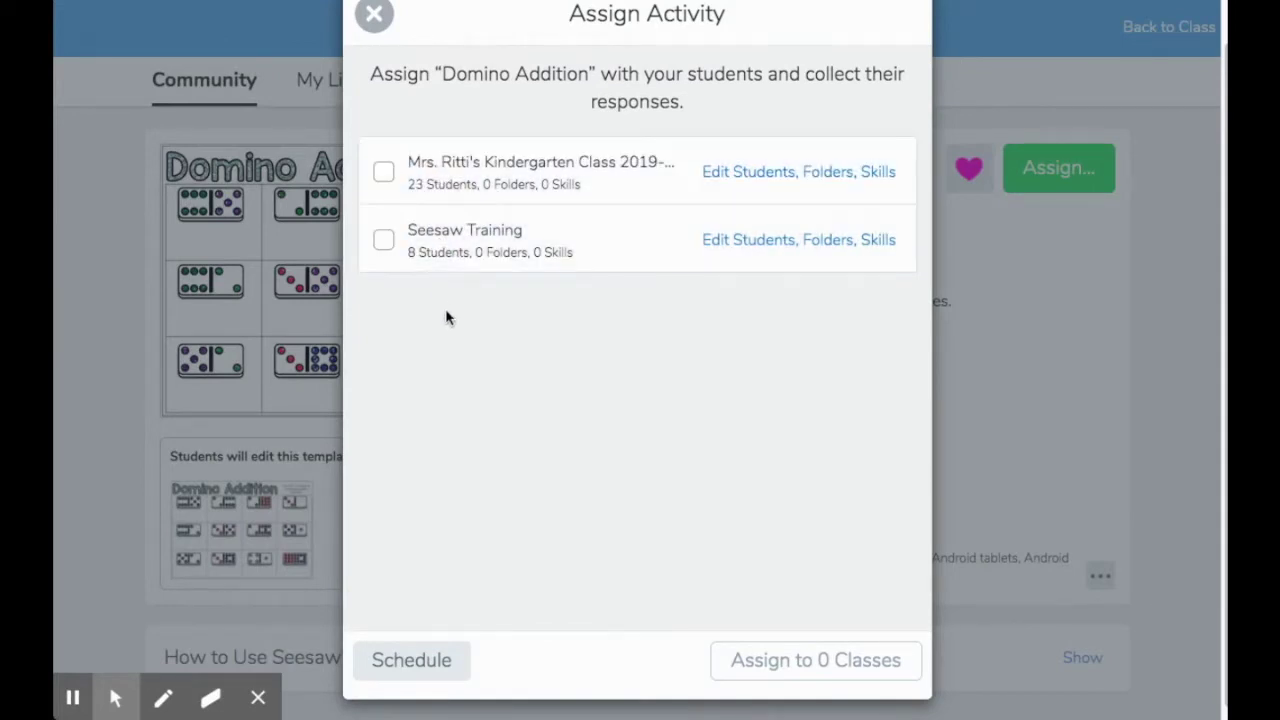
left_click(384, 240)
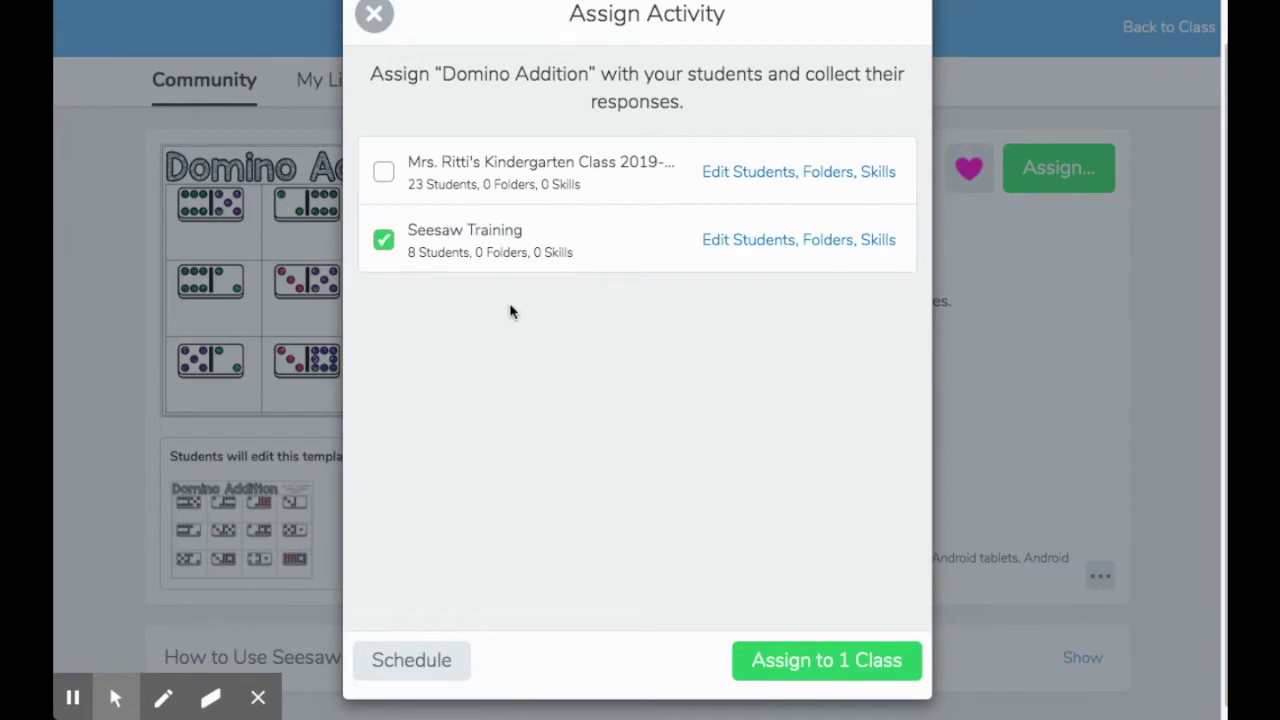
Schedule the Domino Addition assignment for Apr 3, 2020 at 12:32 PM
left_click(438, 665)
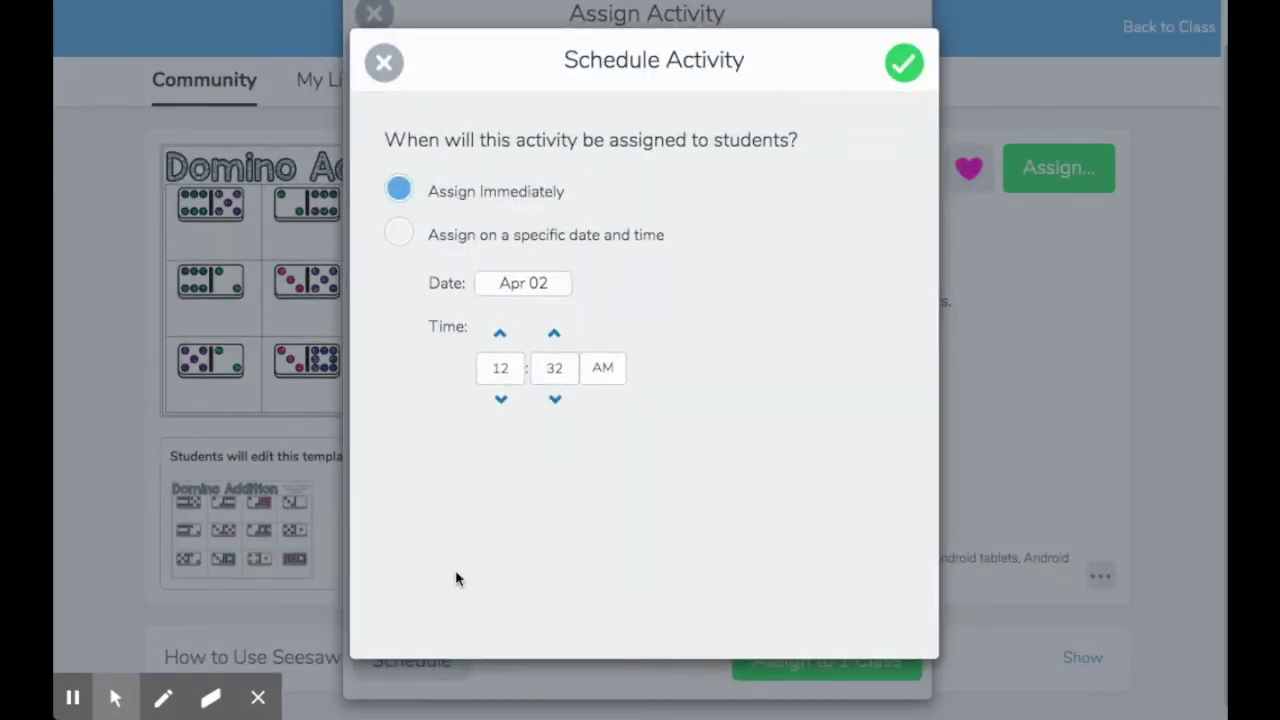
left_click(402, 234)
left_click(530, 284)
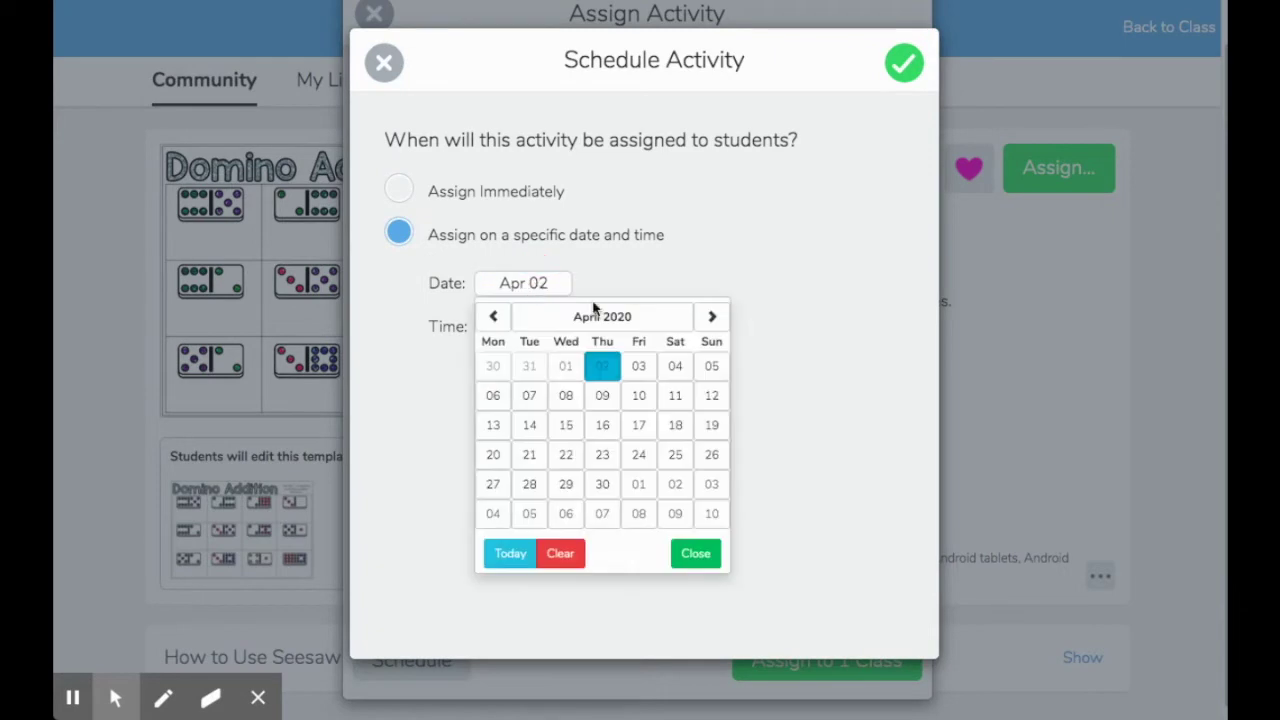
left_click(645, 368)
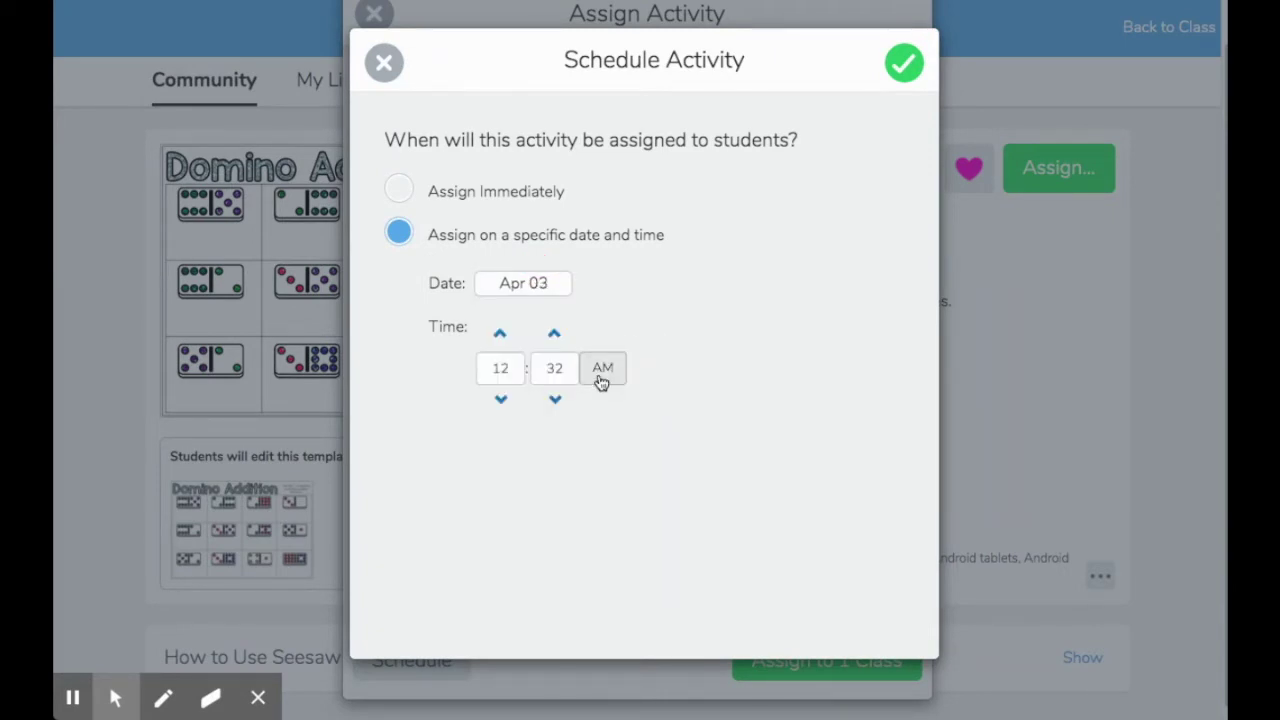
left_click(600, 380)
left_click(905, 64)
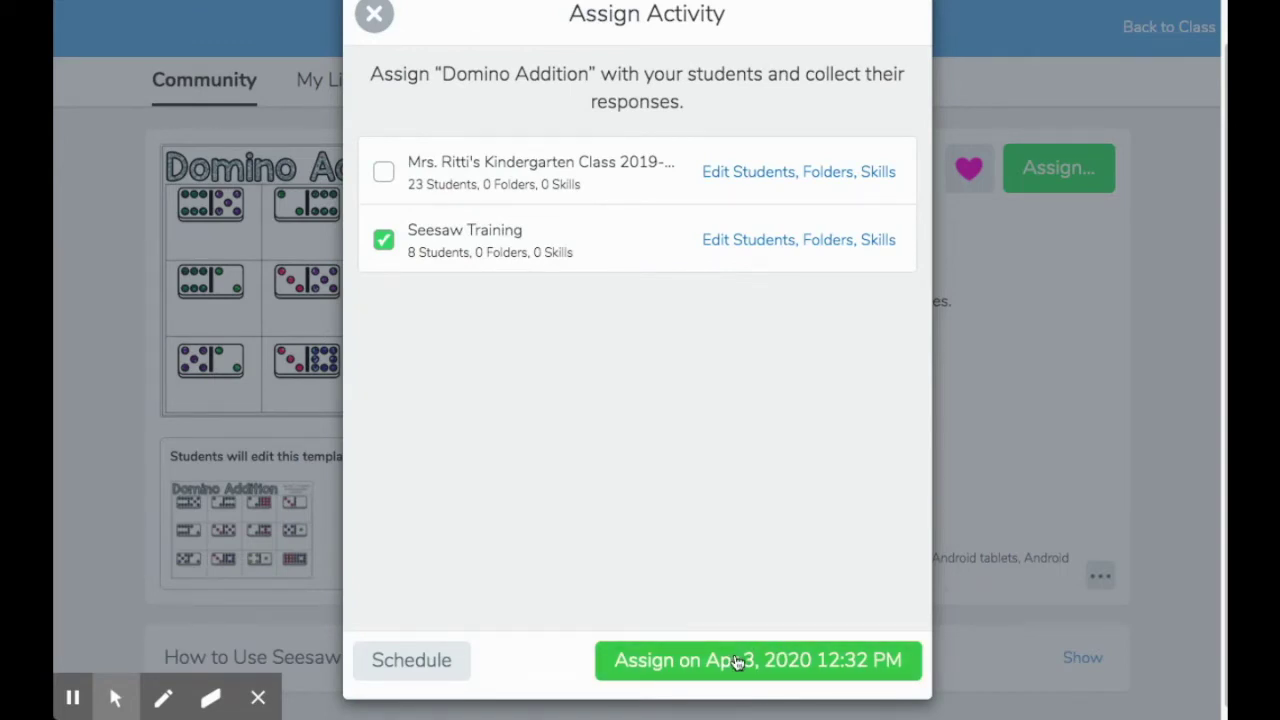
left_click(736, 662)
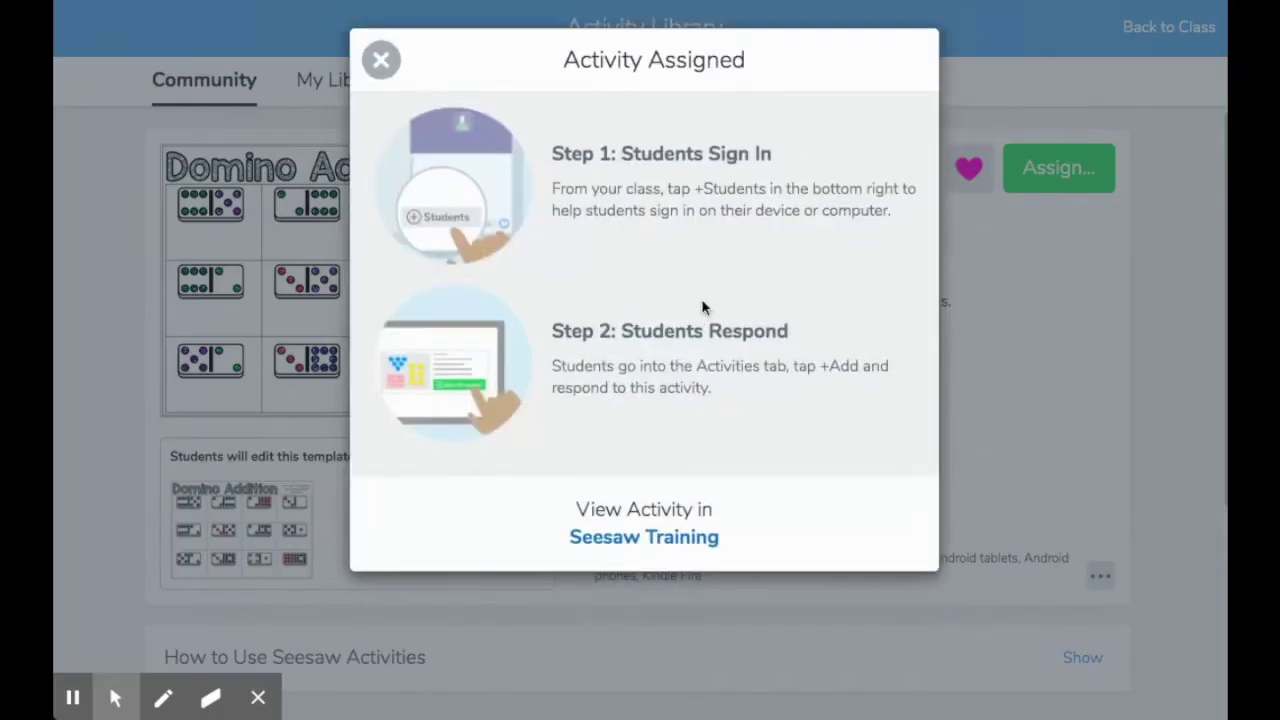
Close the Activity Assigned confirmation and scroll My Library down to My Collections
left_click(381, 60)
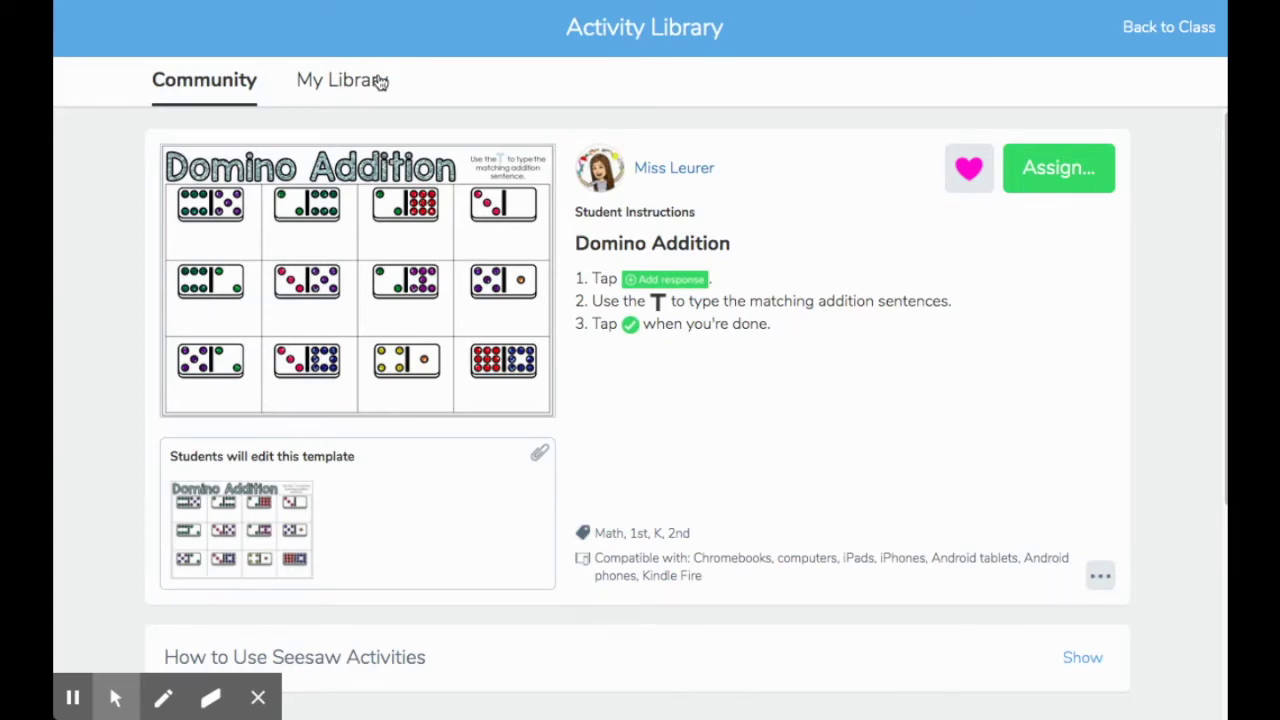
left_click(335, 80)
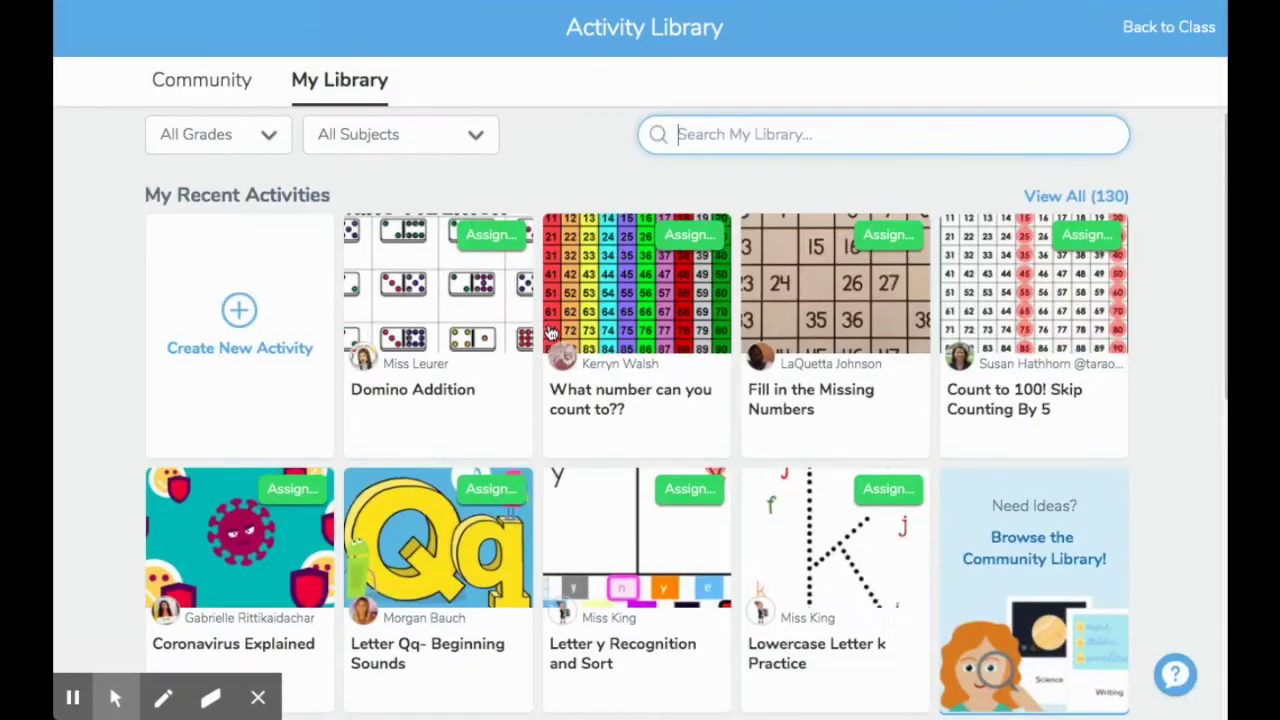
scroll(550, 340, "down", 3)
scroll(553, 347, "down", 5)
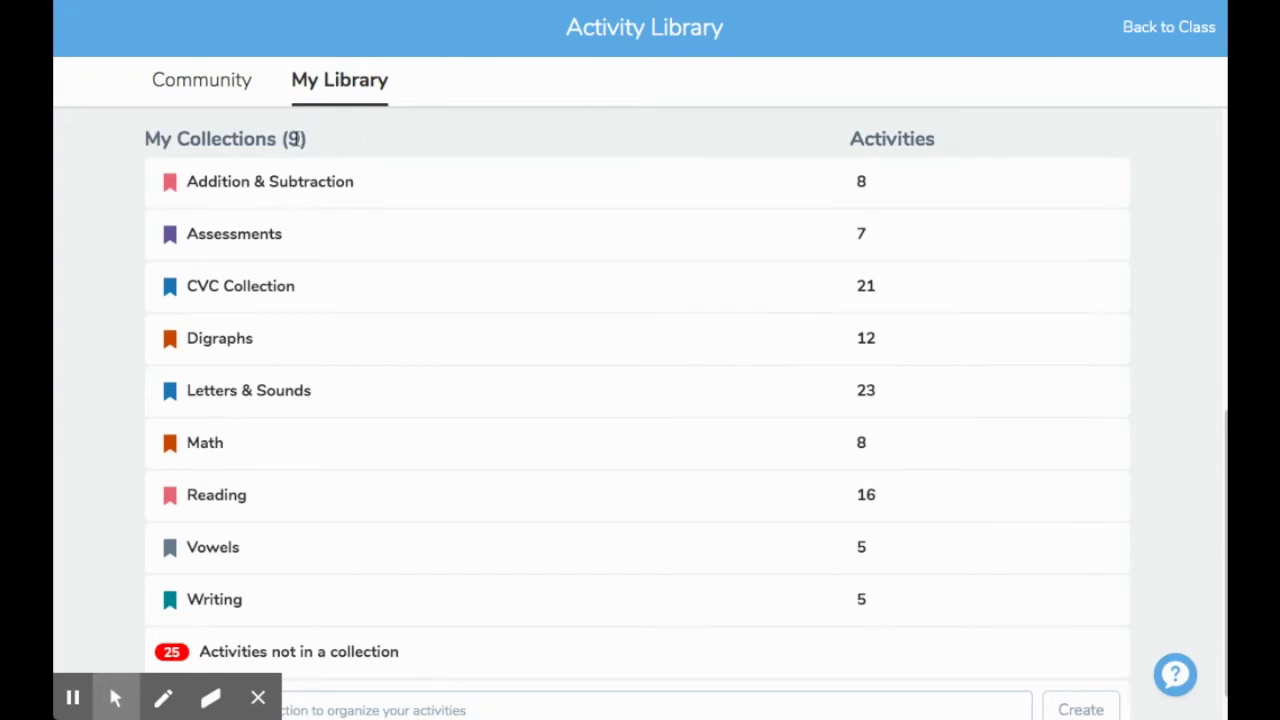
scroll(658, 188, "down", 1)
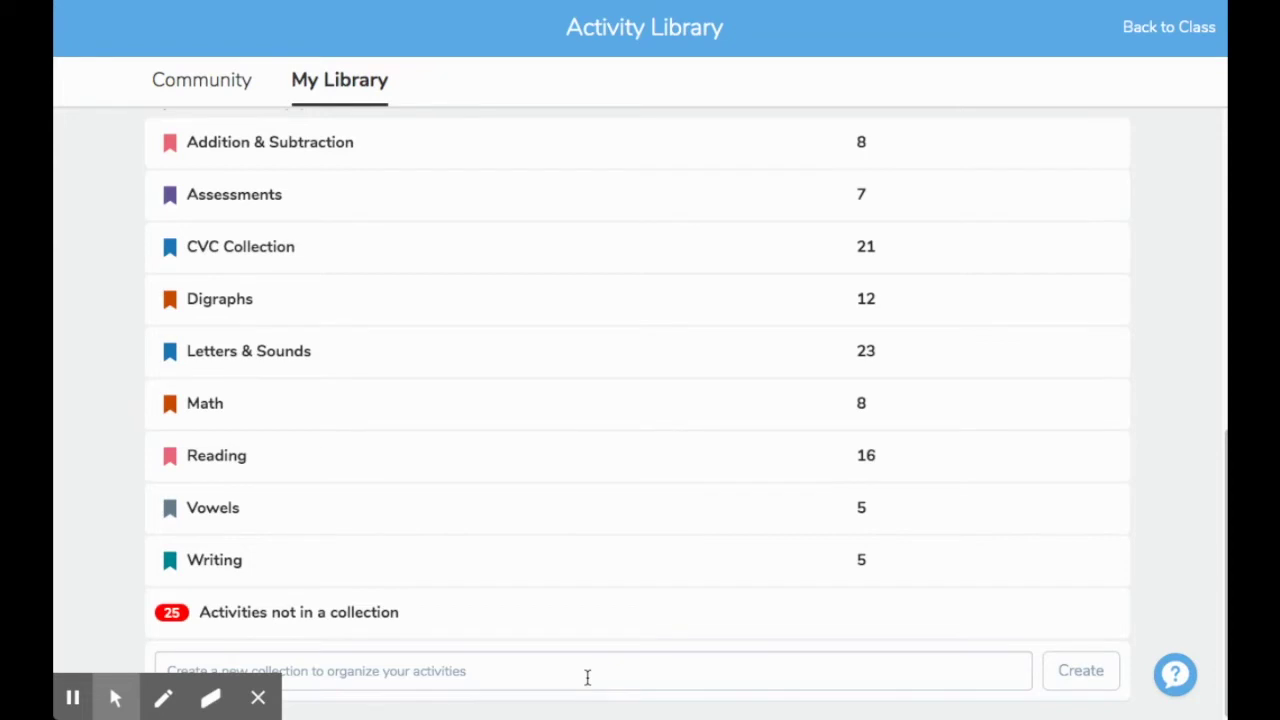
Create a collection named 'Science' and open it, showing 0 activities
left_click(587, 678)
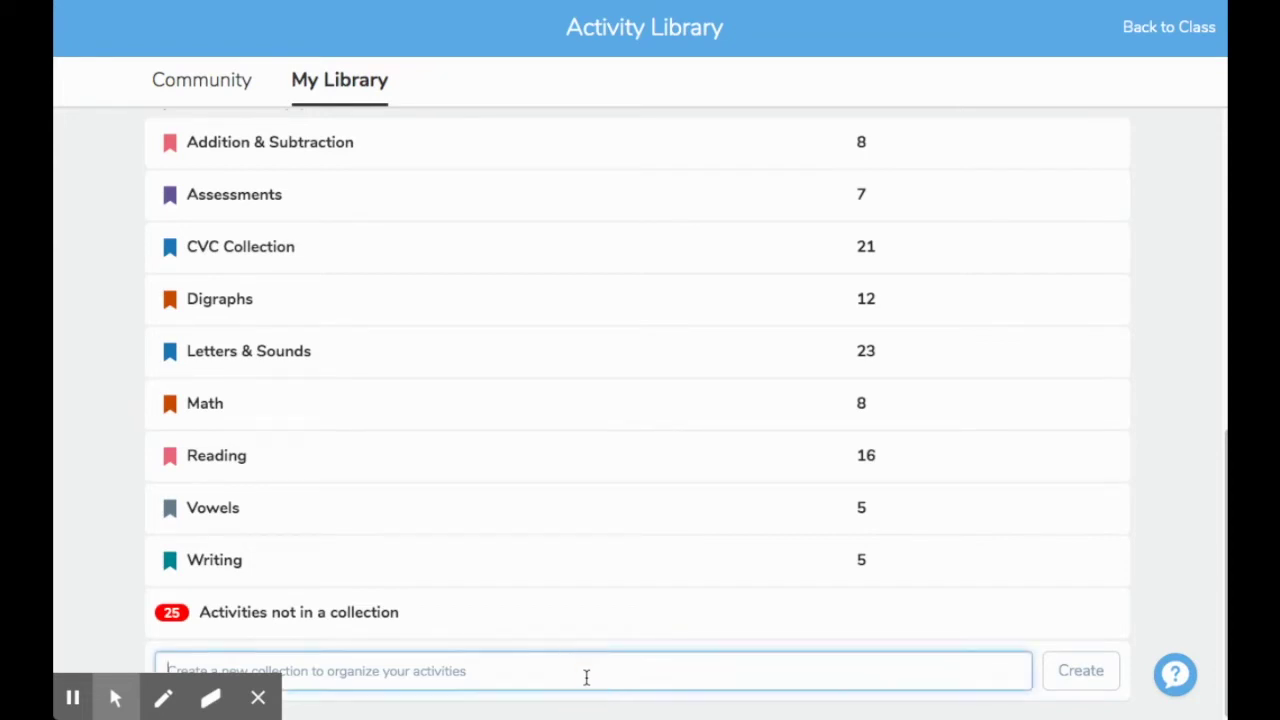
type("Science")
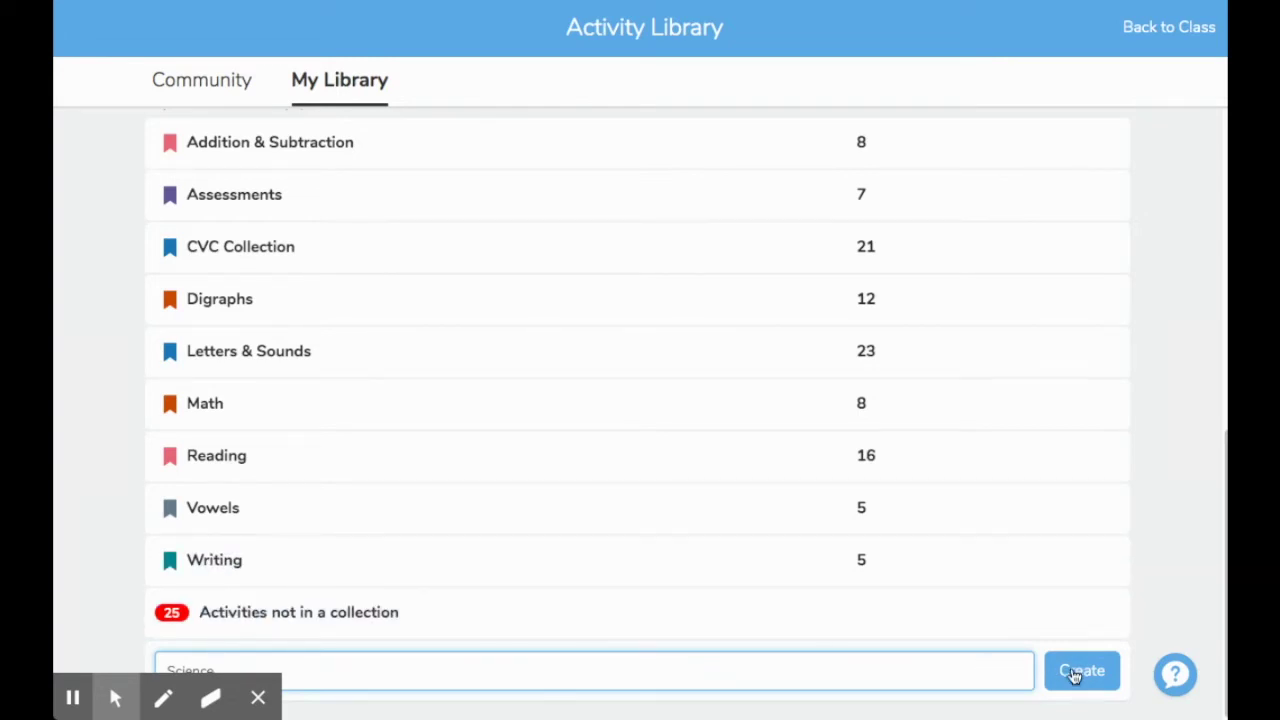
left_click(1074, 672)
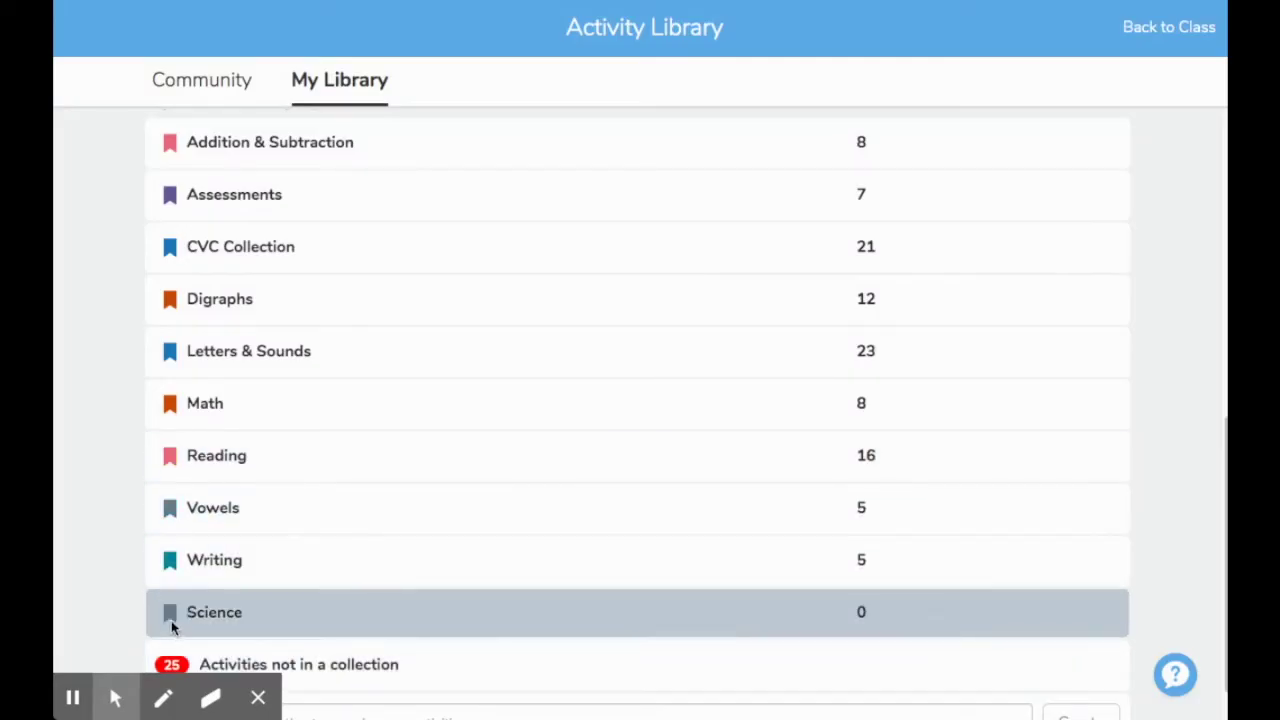
left_click(648, 626)
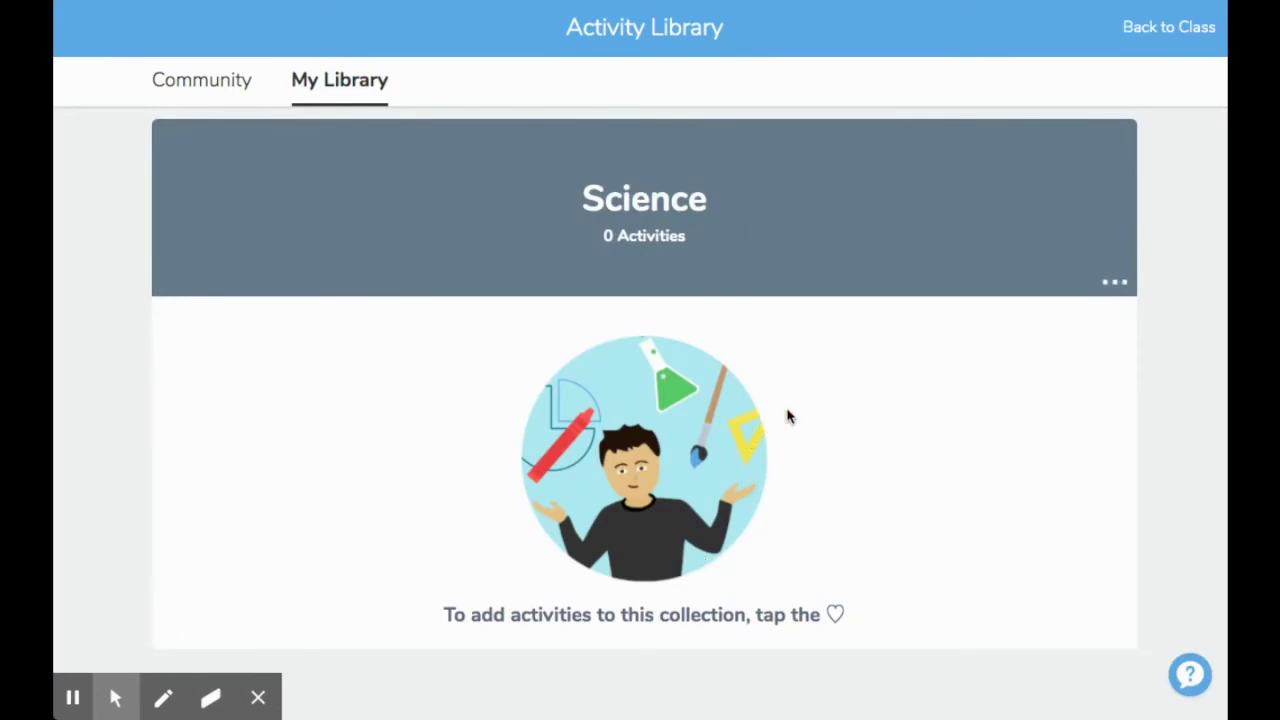
Recolour the Science collection red and return to My Library
left_click(1115, 286)
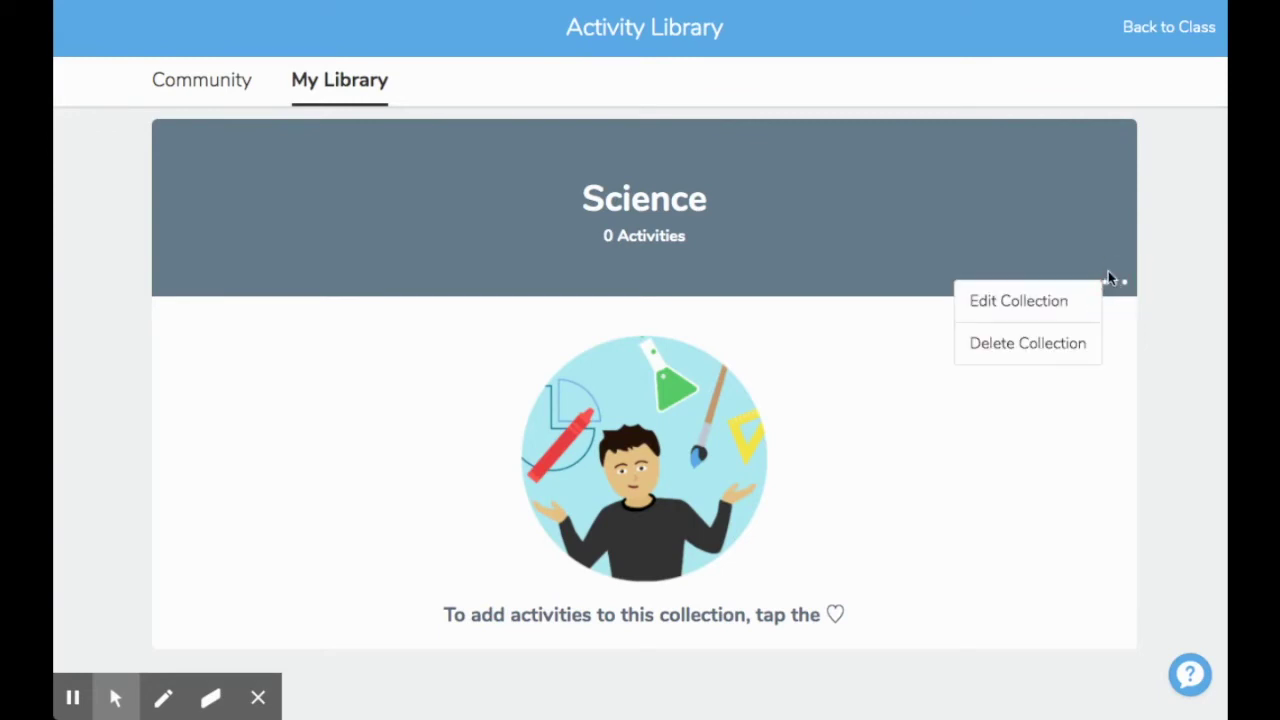
left_click(1056, 303)
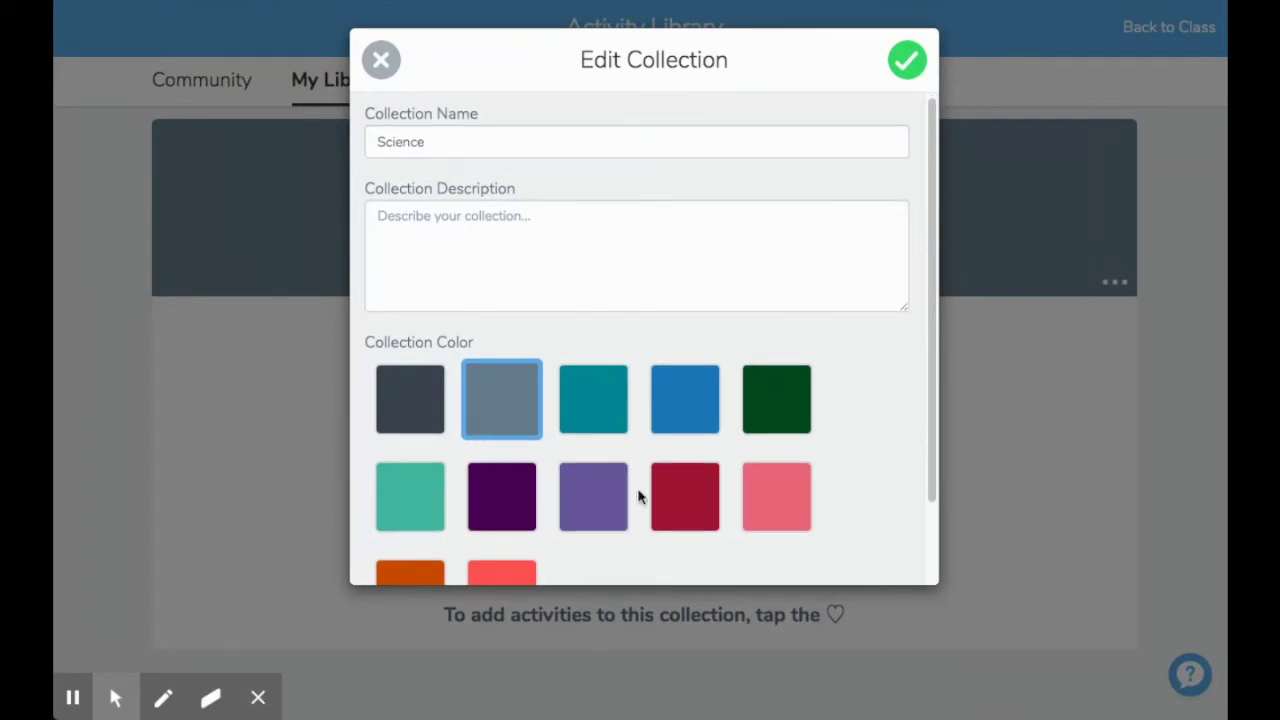
left_click(671, 491)
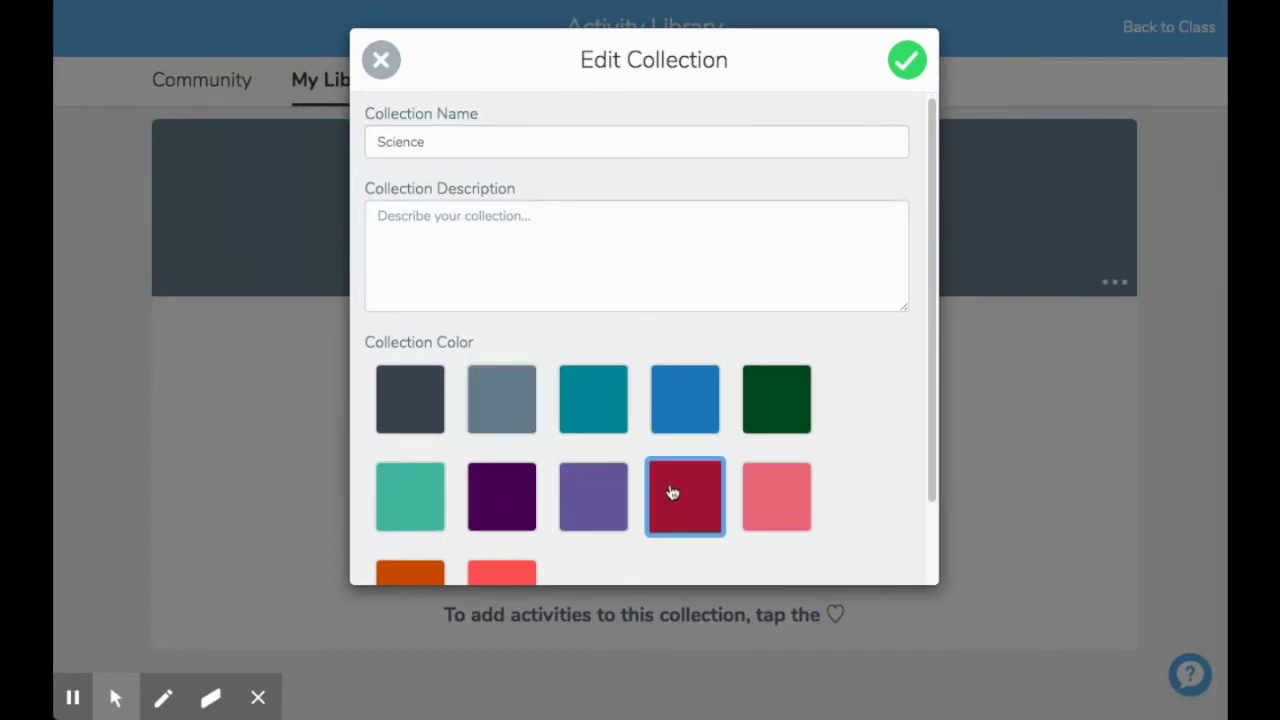
left_click(904, 62)
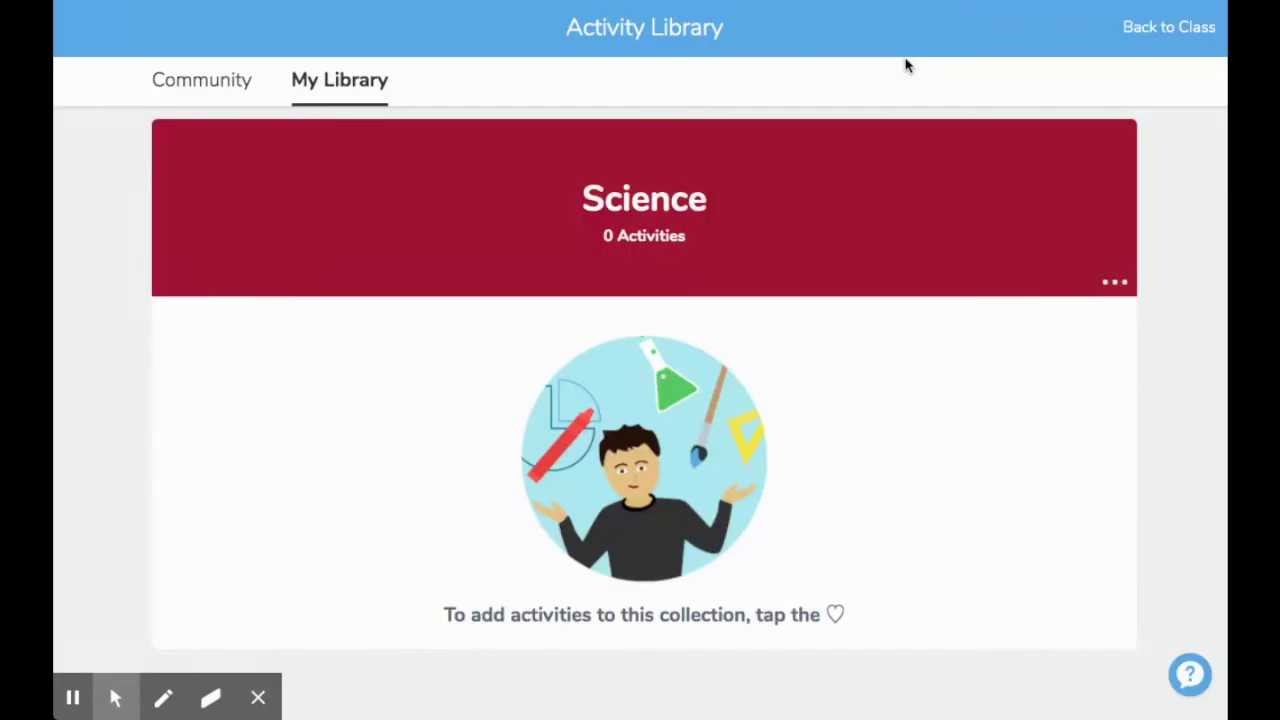
left_click(352, 92)
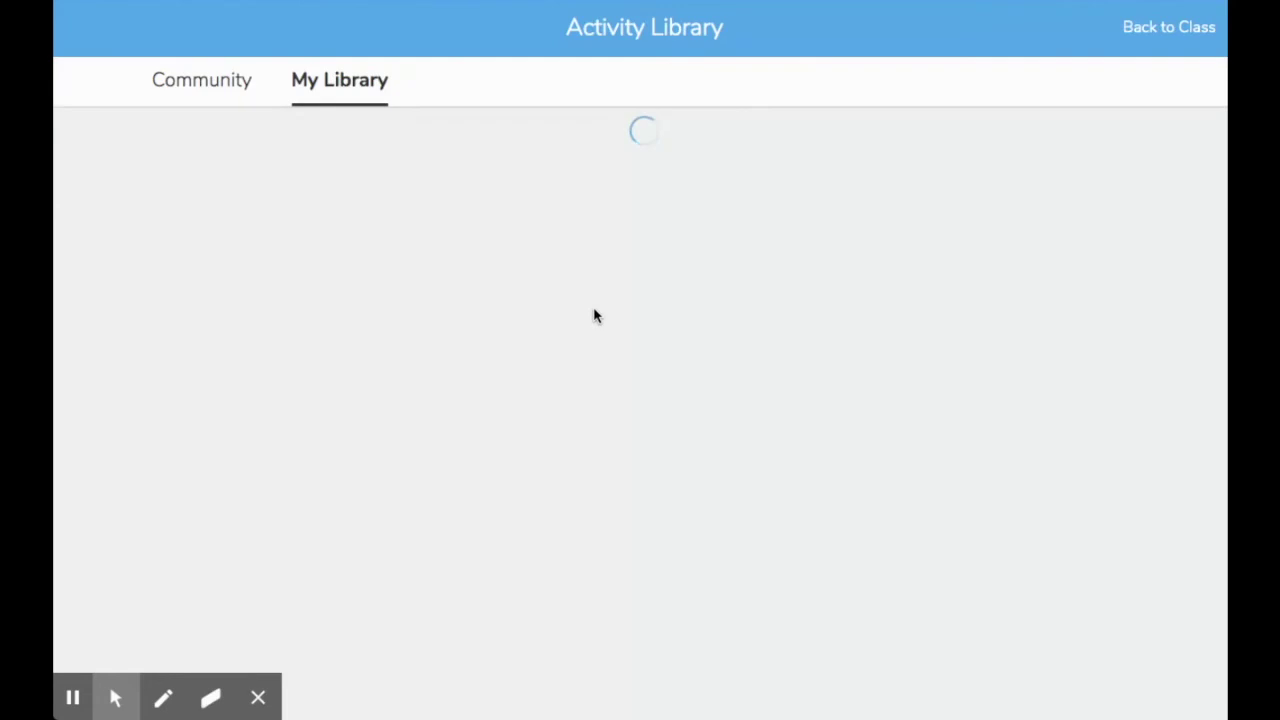
Open 'Activities not in a collection' to list the 25 uncollected activities
scroll(597, 335, "down", 6)
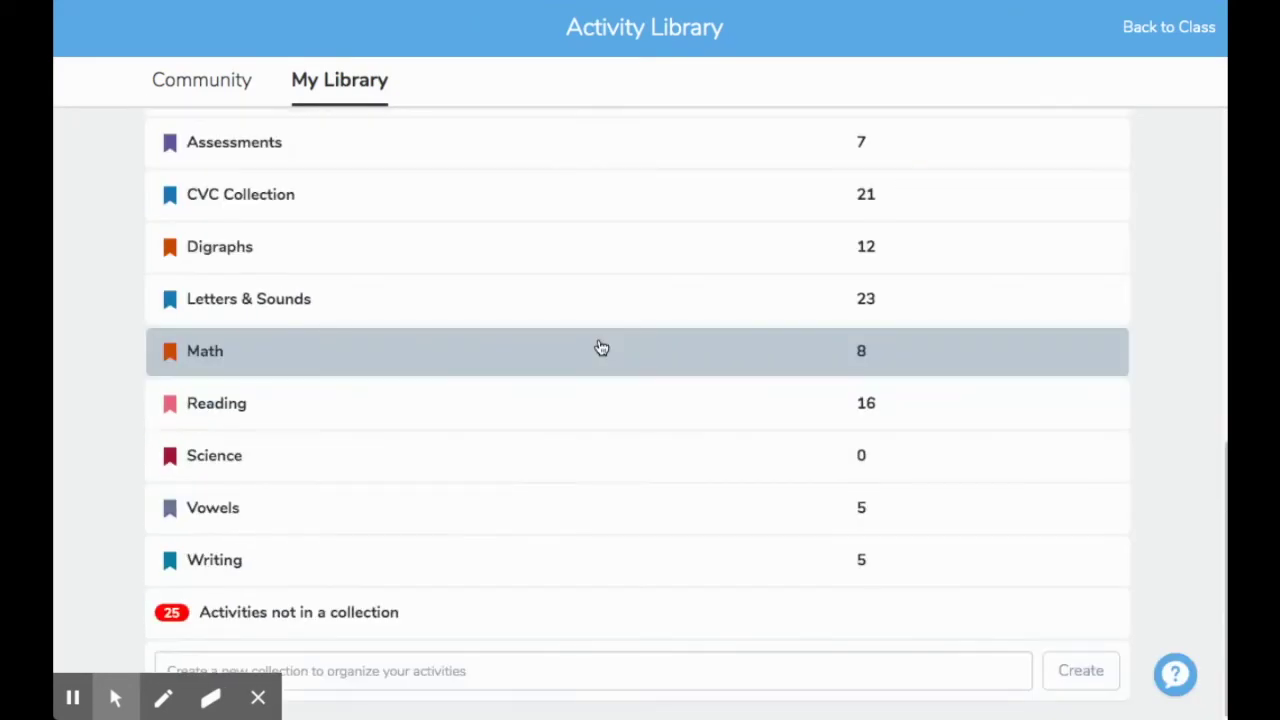
scroll(598, 351, "up", 1)
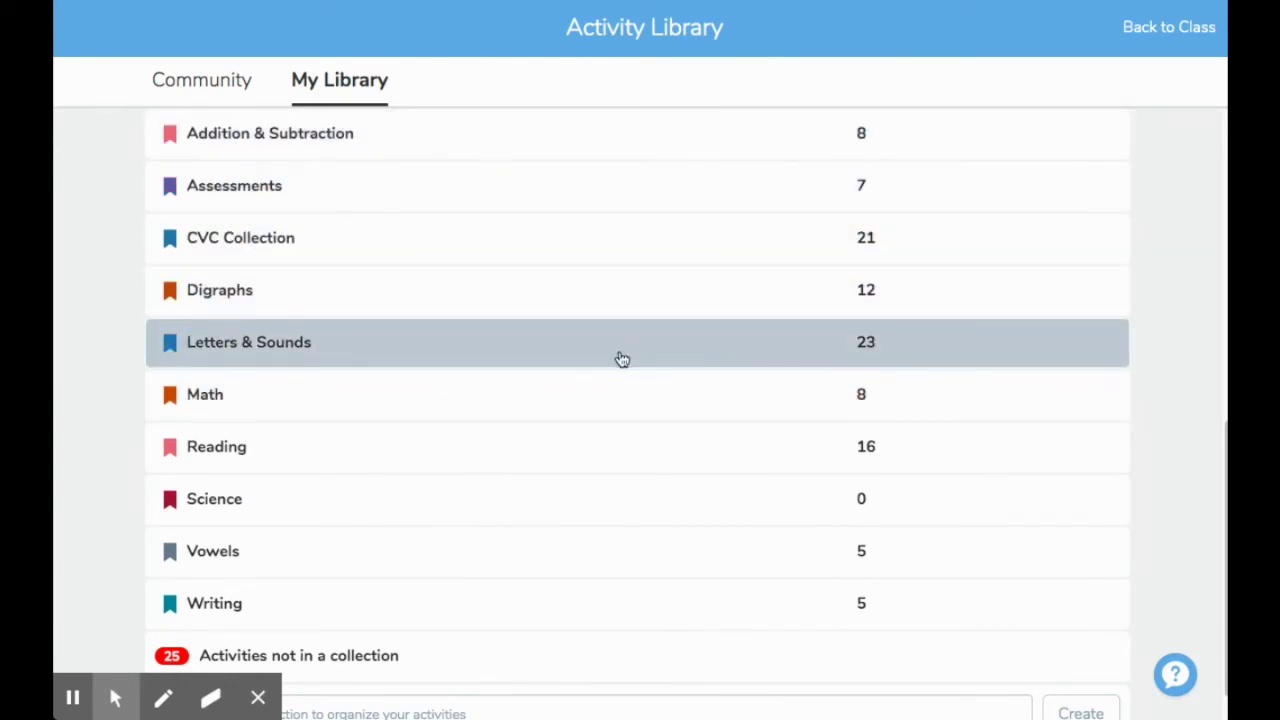
scroll(636, 312, "up", 1)
scroll(636, 316, "down", 2)
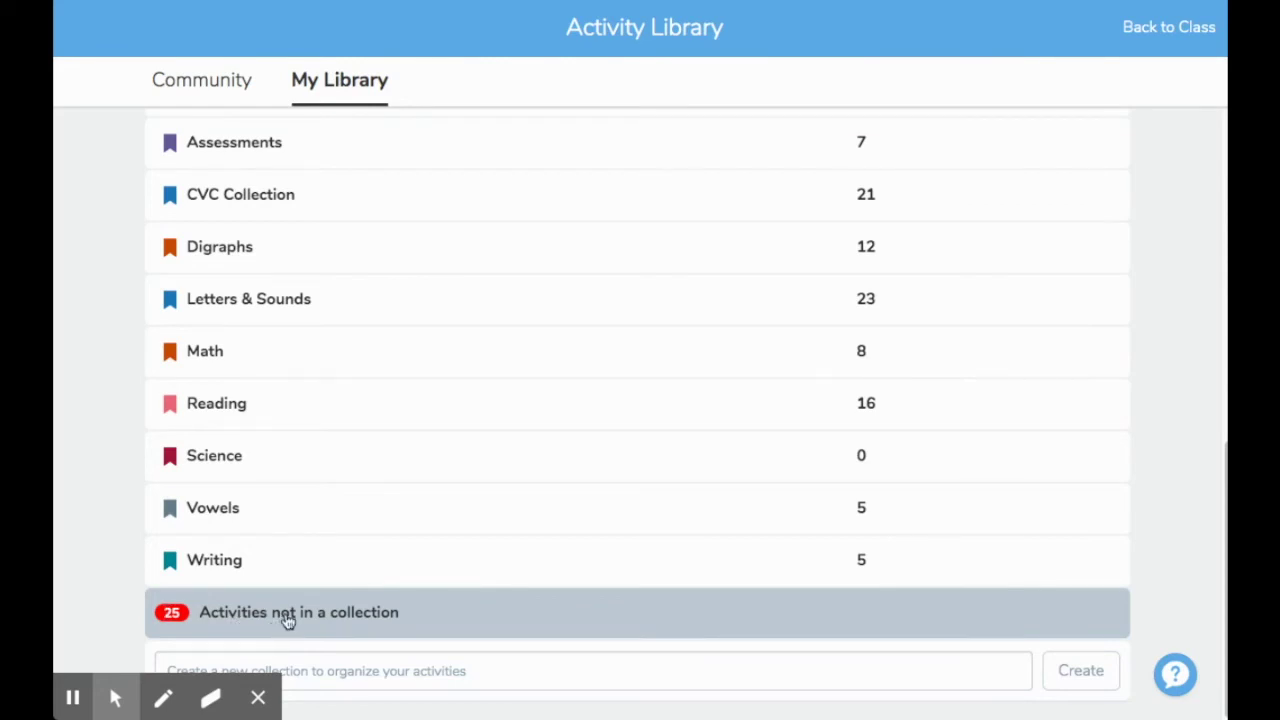
left_click(427, 613)
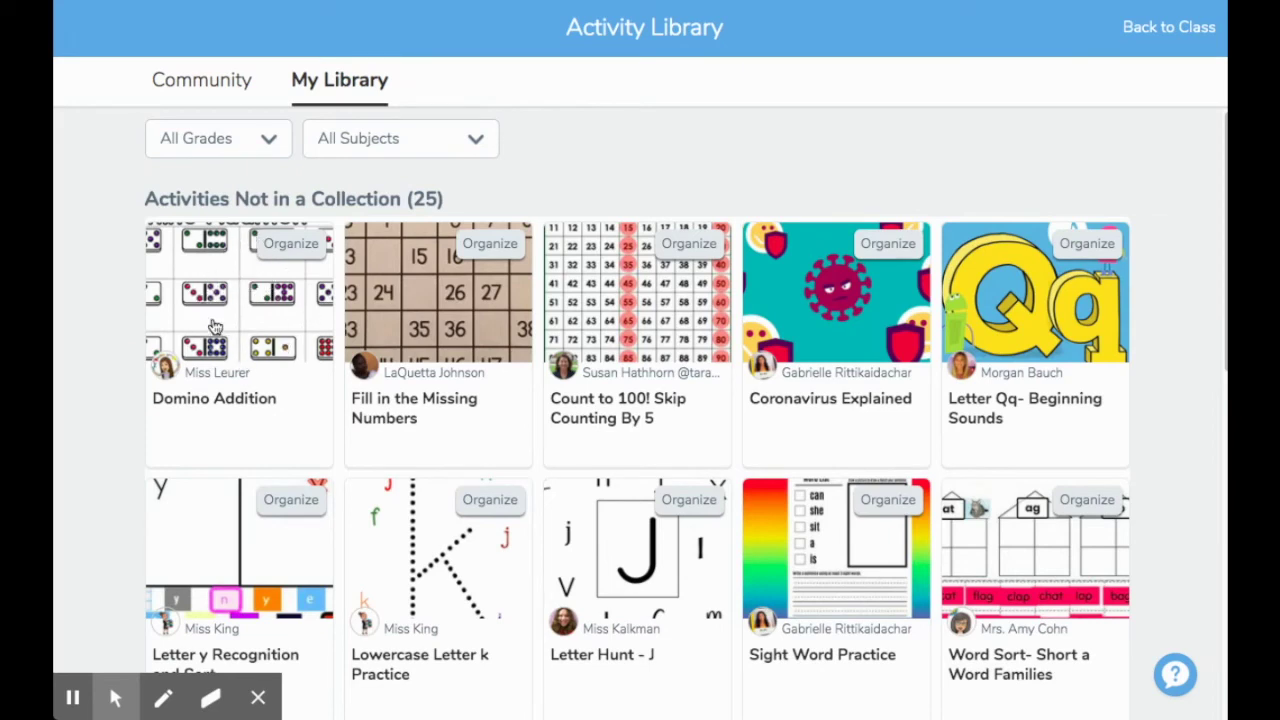
Add Domino Addition to the Addition & Subtraction collection
left_click(309, 249)
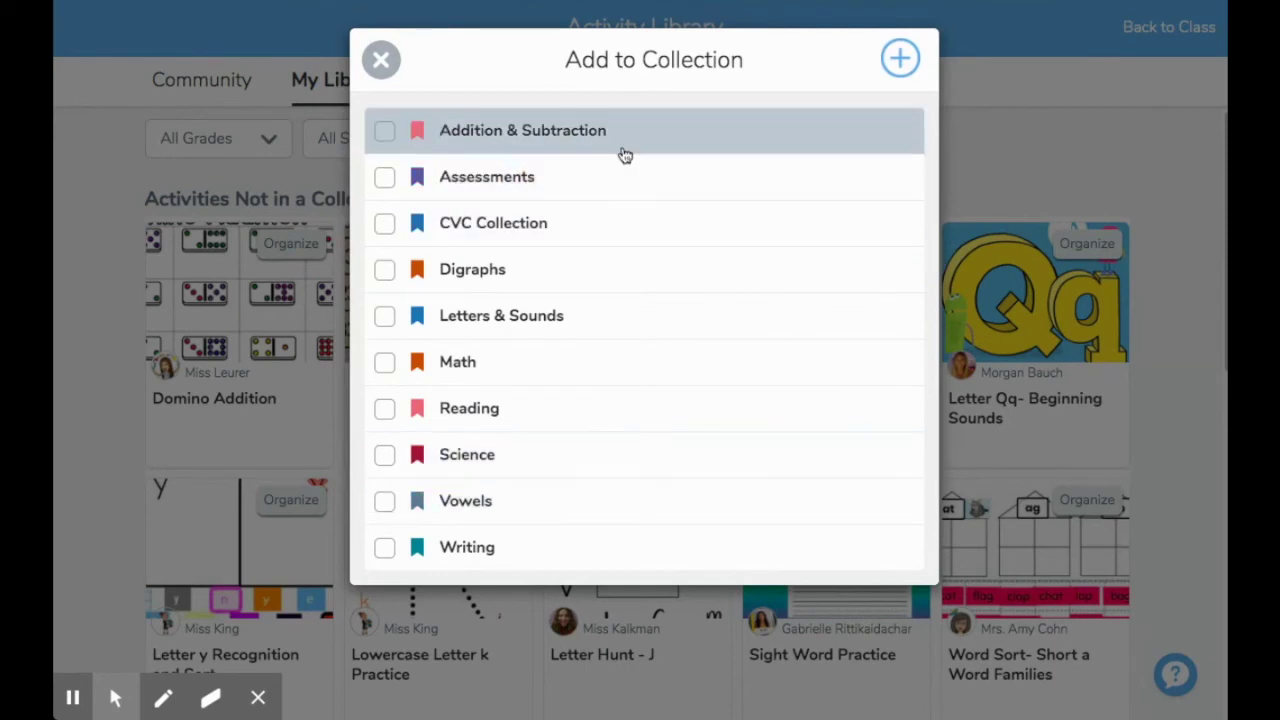
left_click(385, 133)
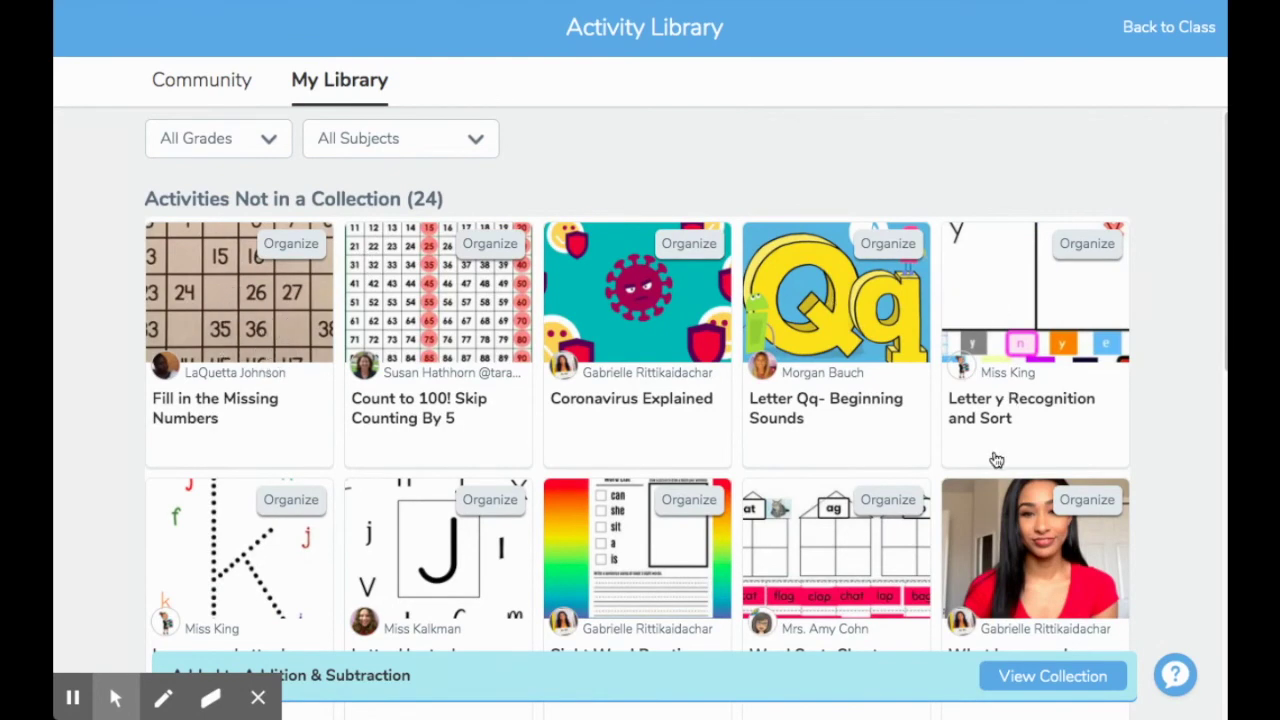
scroll(995, 455, "down", 3)
scroll(990, 450, "up", 3)
Go back to the Seesaw Training class's assigned activities
left_click(1184, 33)
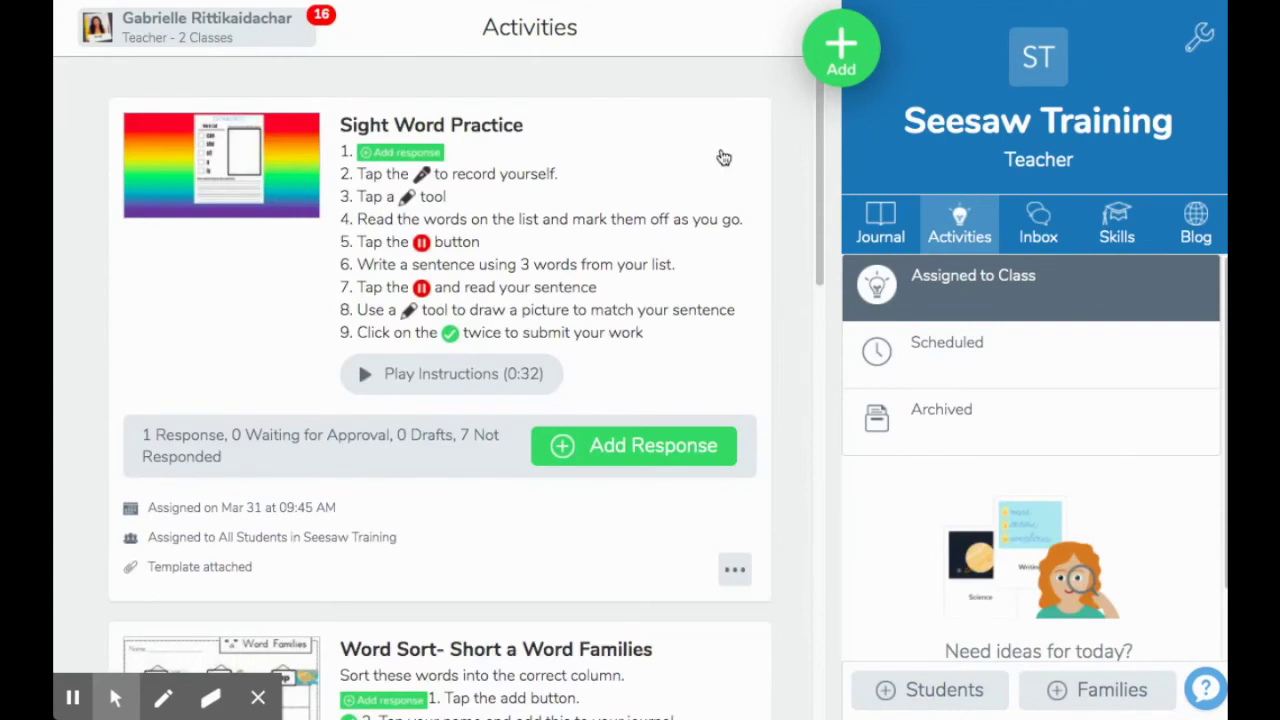